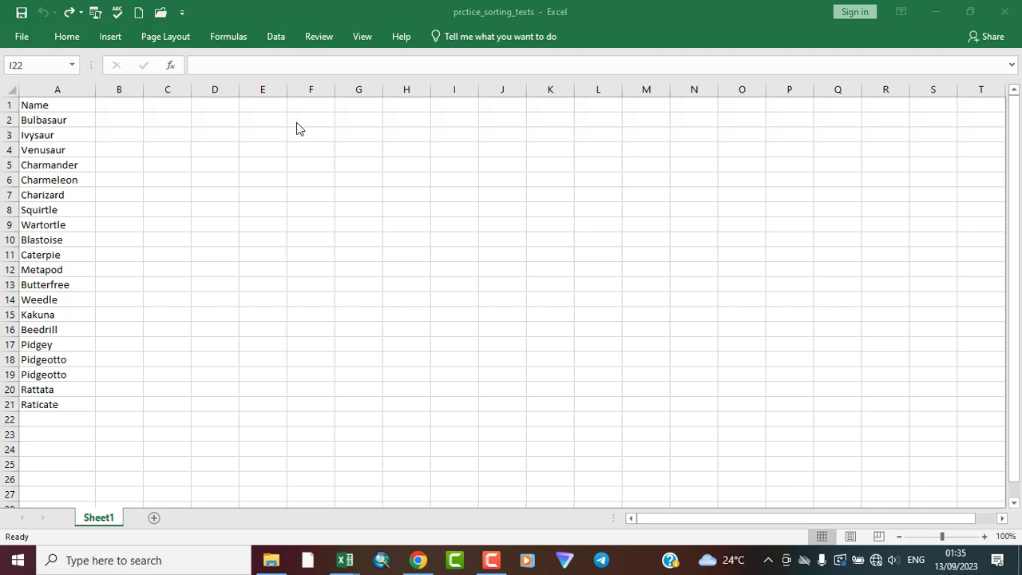
# Examine the sorting options offered for the worksheet data.
pyautogui.click(66, 44)
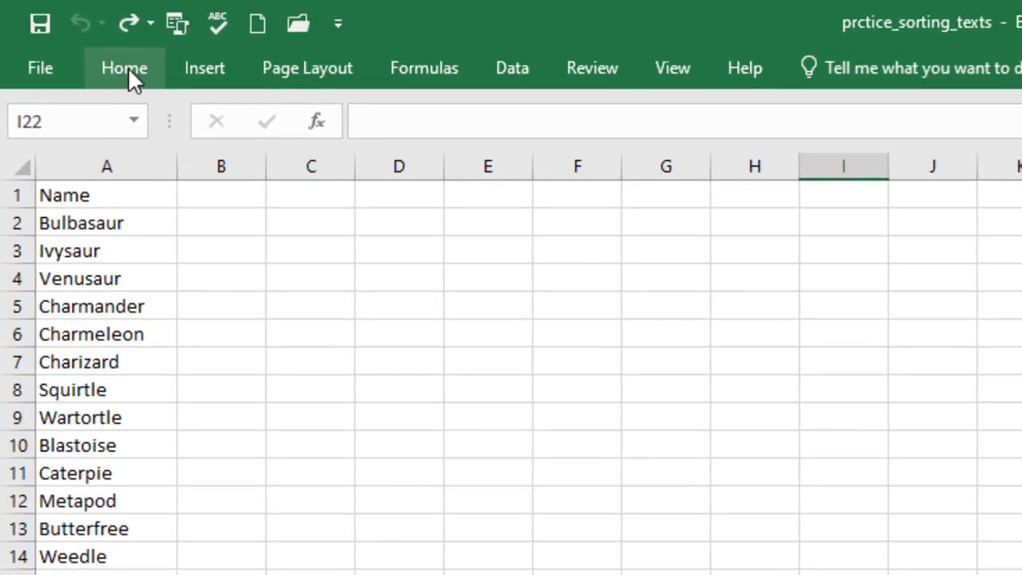
pyautogui.click(125, 68)
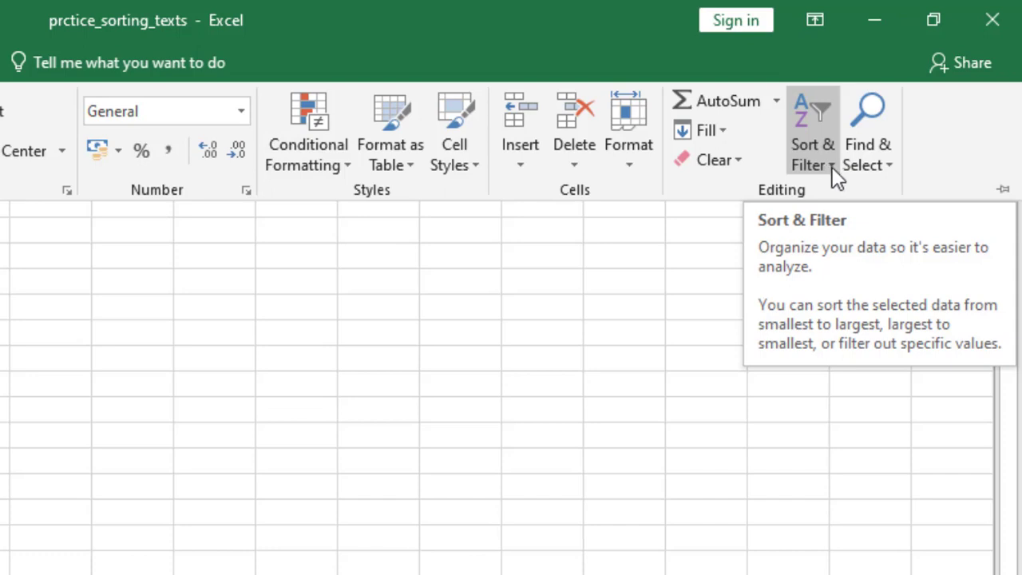
pyautogui.click(831, 165)
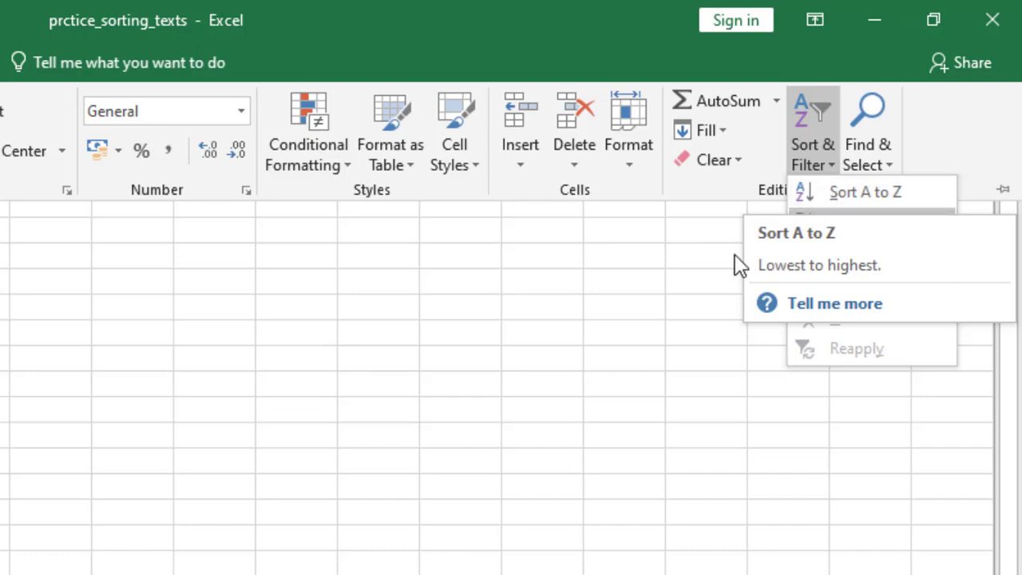
pyautogui.press('Escape')
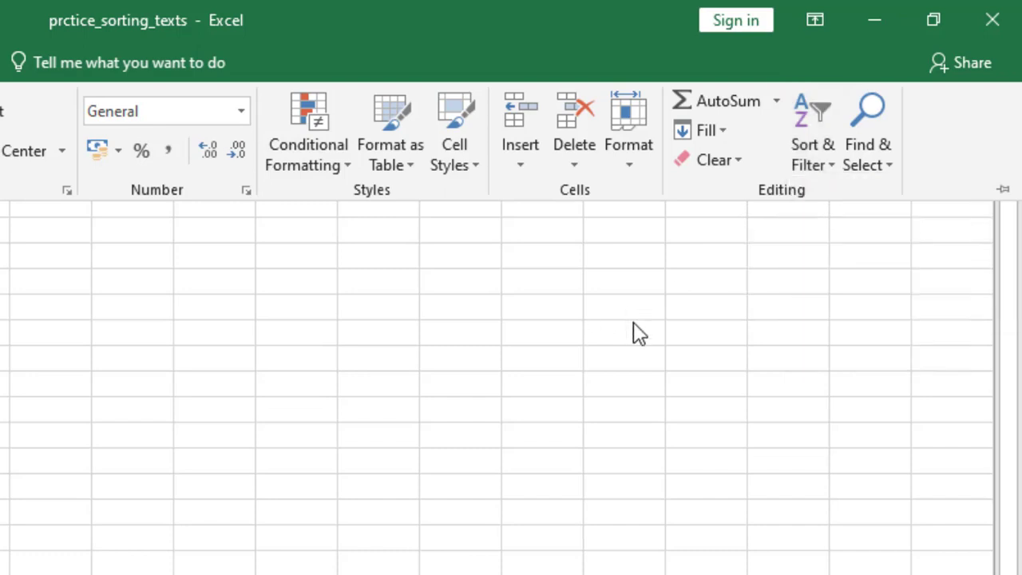
pyautogui.click(833, 168)
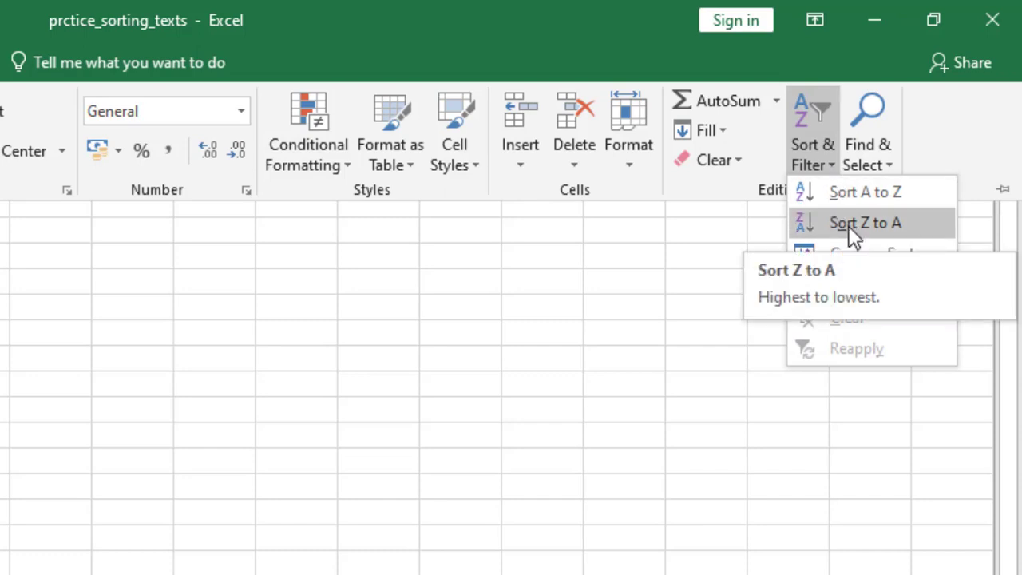
pyautogui.press('Escape')
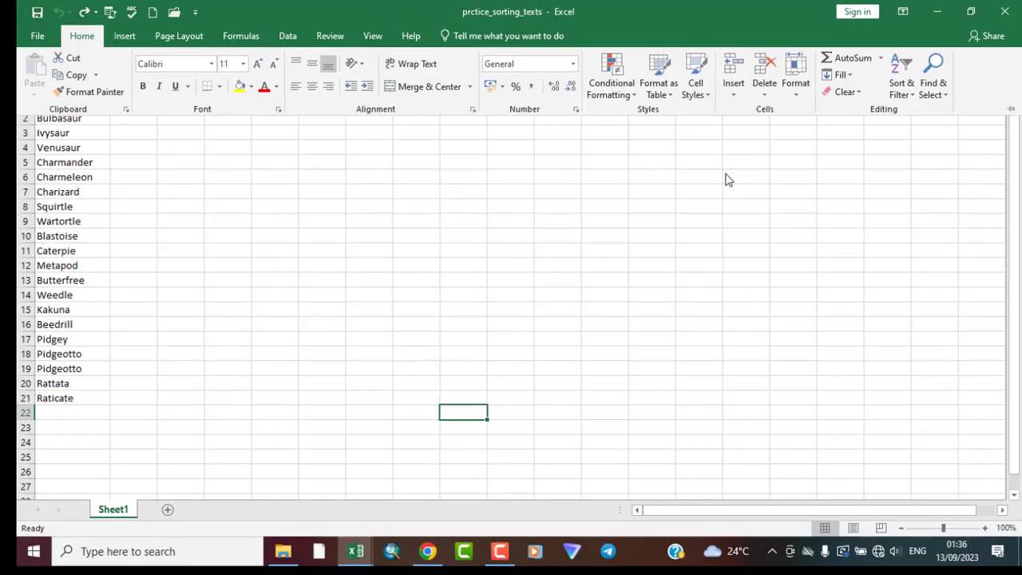
pyautogui.click(462, 232)
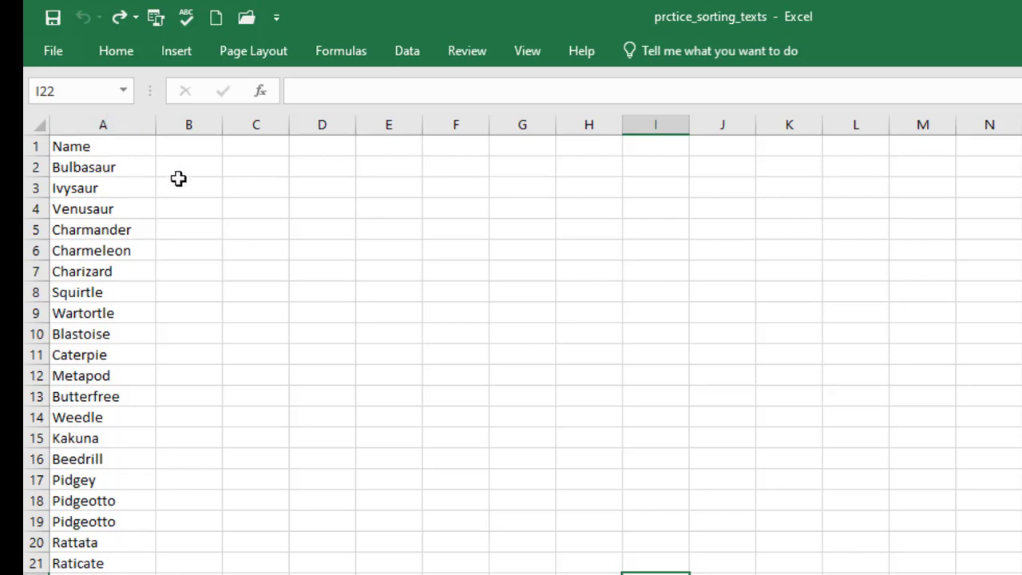
# Sort the names in A2:A21, below the Name header, from A to Z.
pyautogui.click(97, 148)
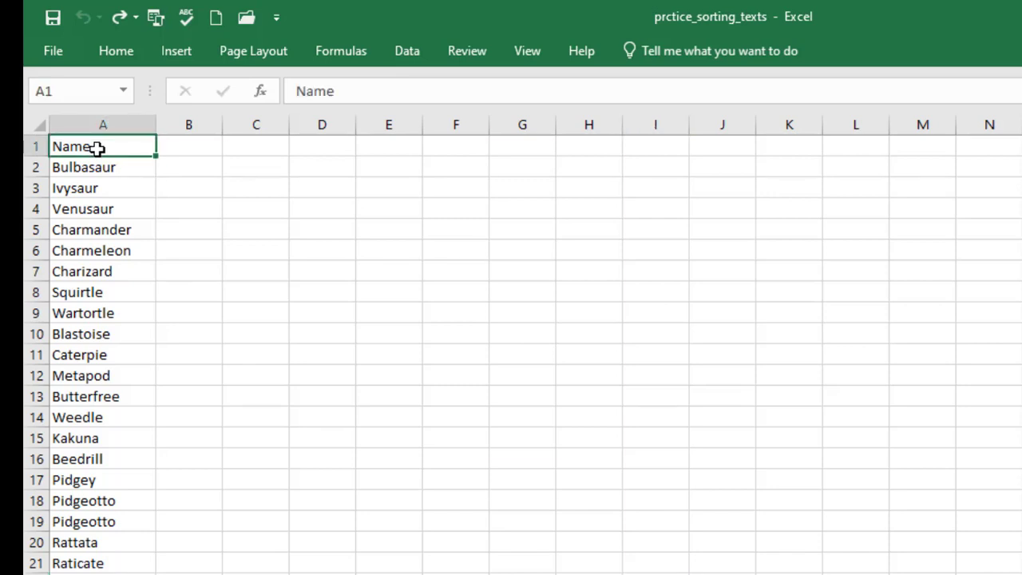
pyautogui.click(79, 171)
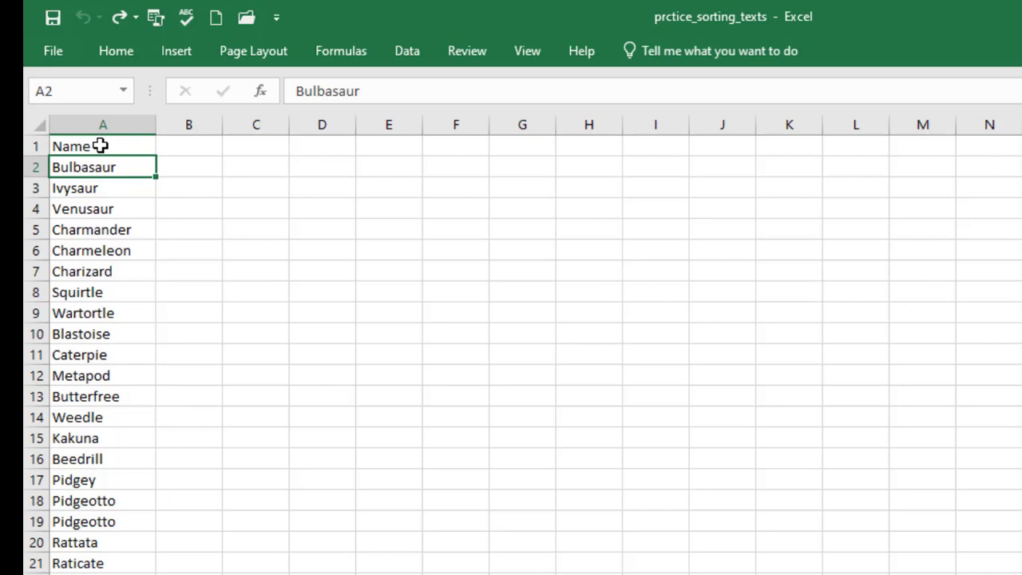
pyautogui.click(100, 145)
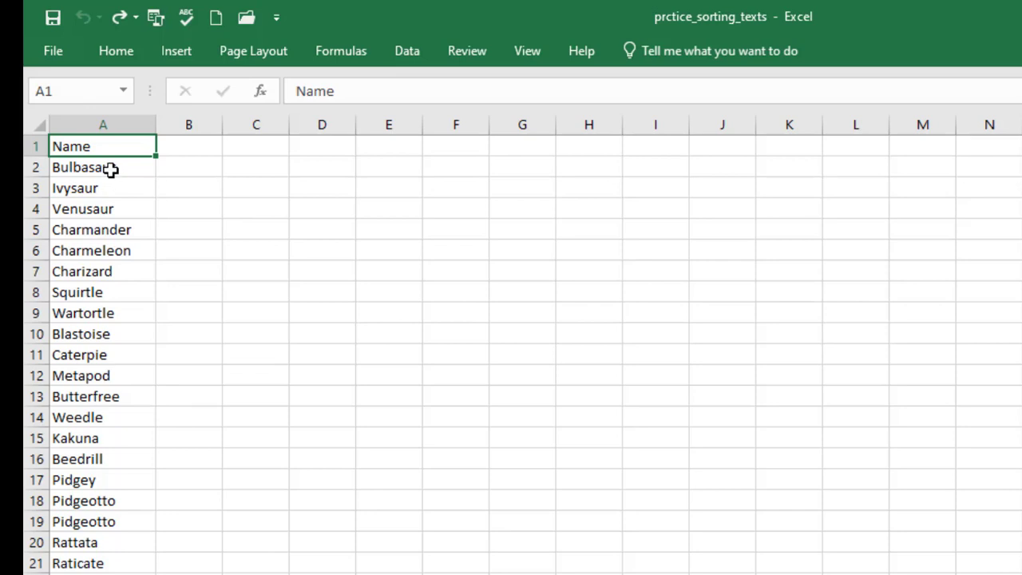
pyautogui.click(110, 169)
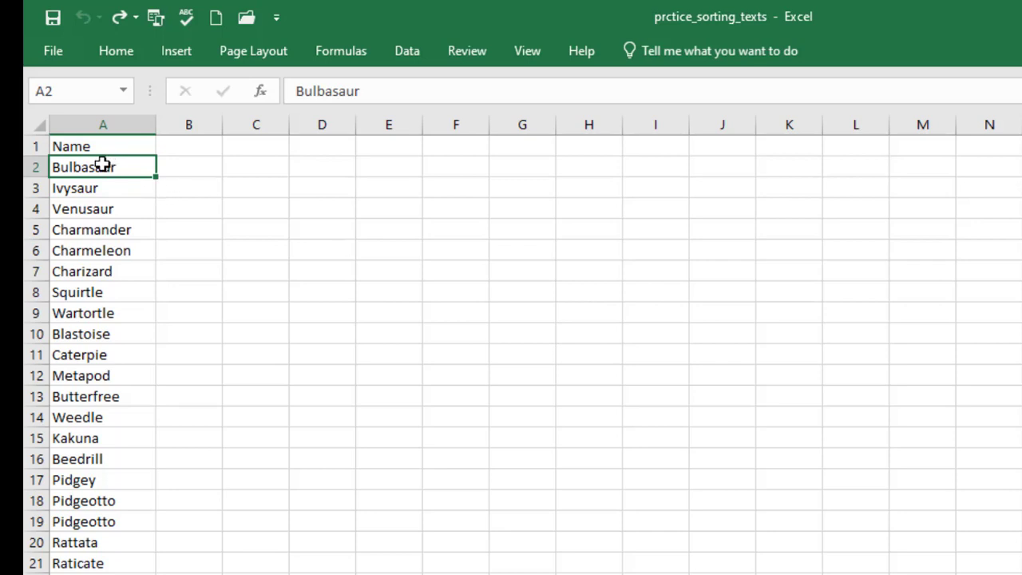
pyautogui.moveTo(102, 166); pyautogui.dragTo(130, 561)
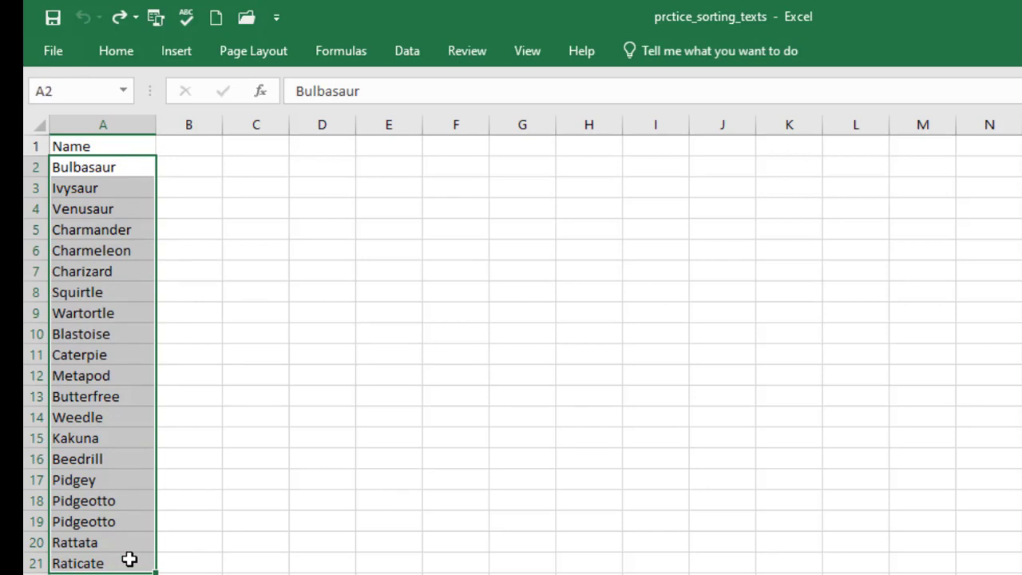
pyautogui.click(115, 50)
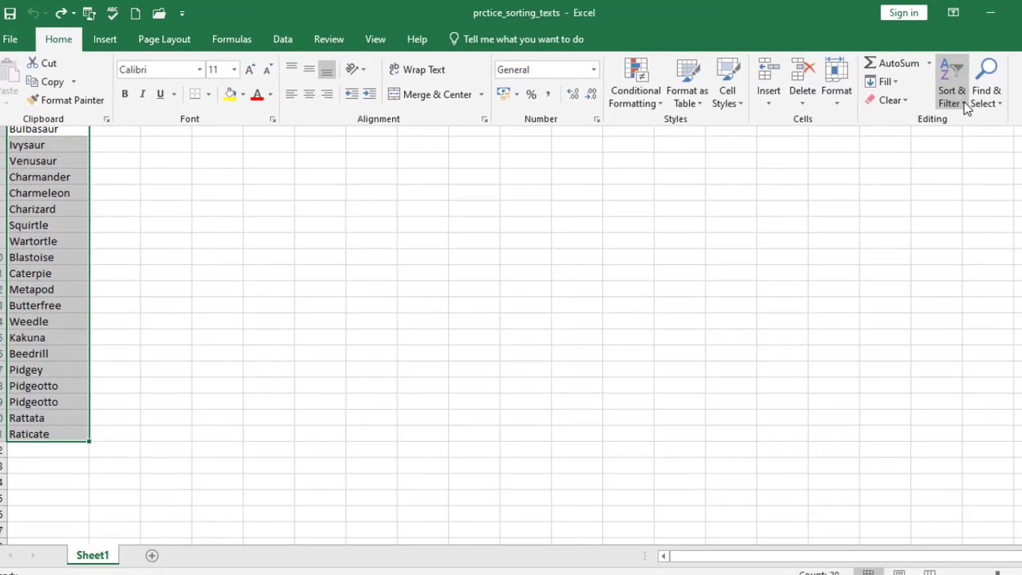
pyautogui.click(963, 101)
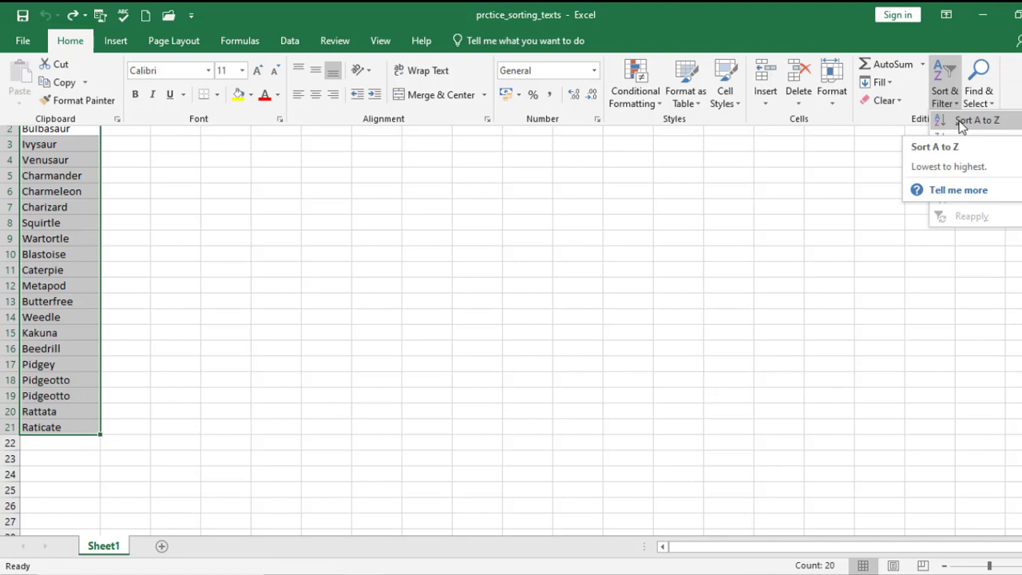
pyautogui.click(963, 128)
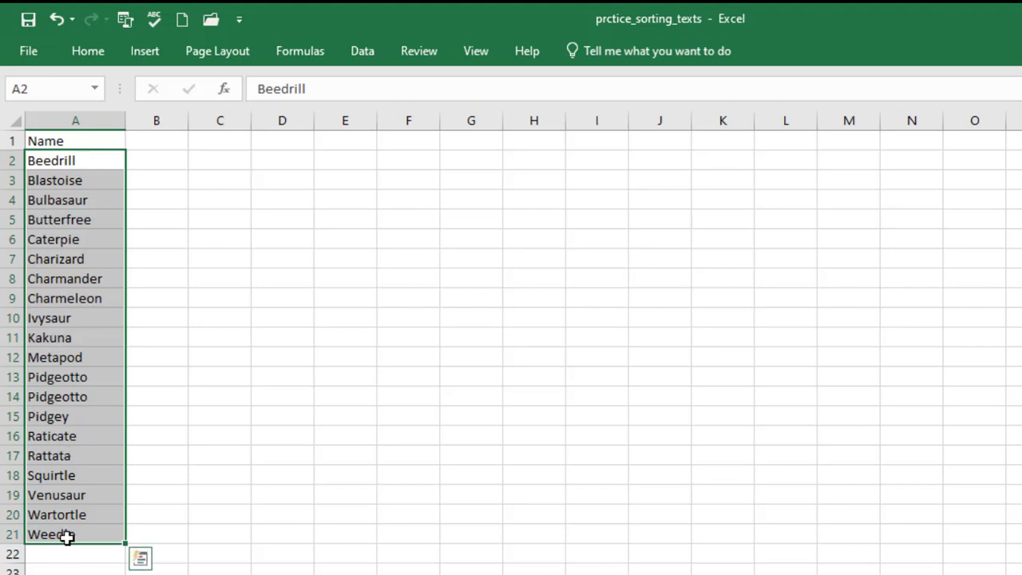
# Try sorting A1:A21 including the Name header from A to Z, then undo that sort.
pyautogui.click(330, 449)
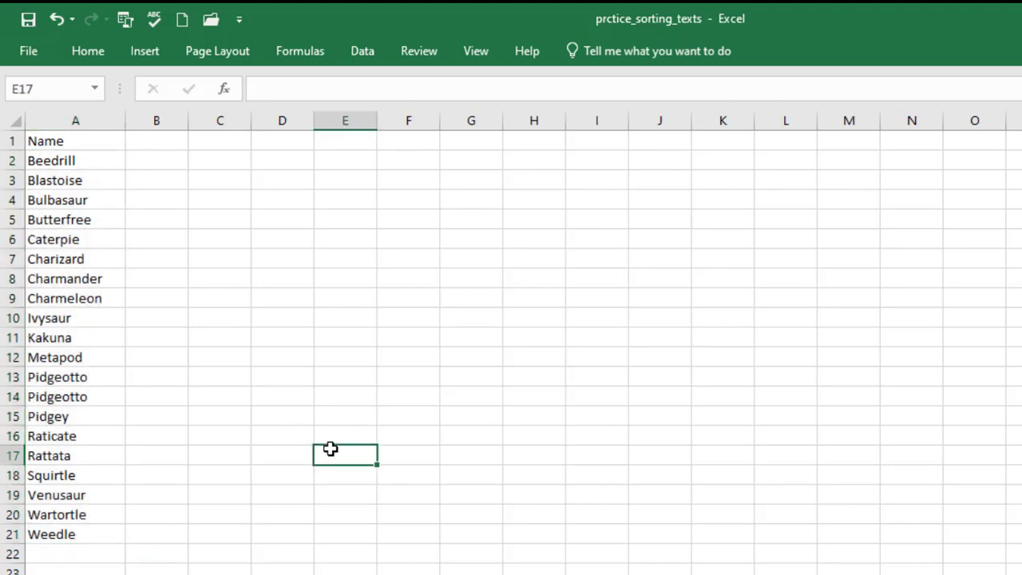
pyautogui.click(65, 142)
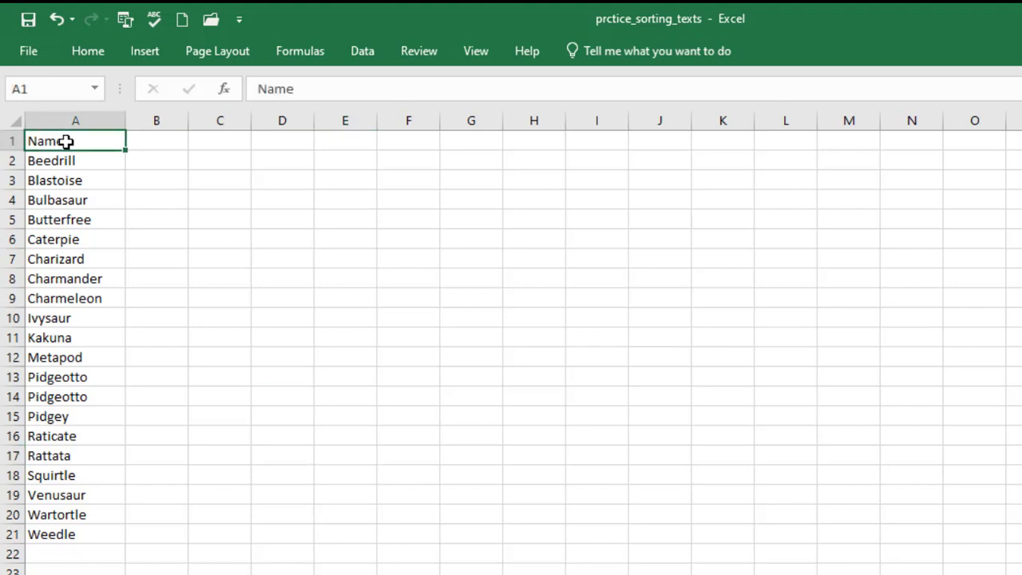
pyautogui.moveTo(65, 142); pyautogui.dragTo(81, 535)
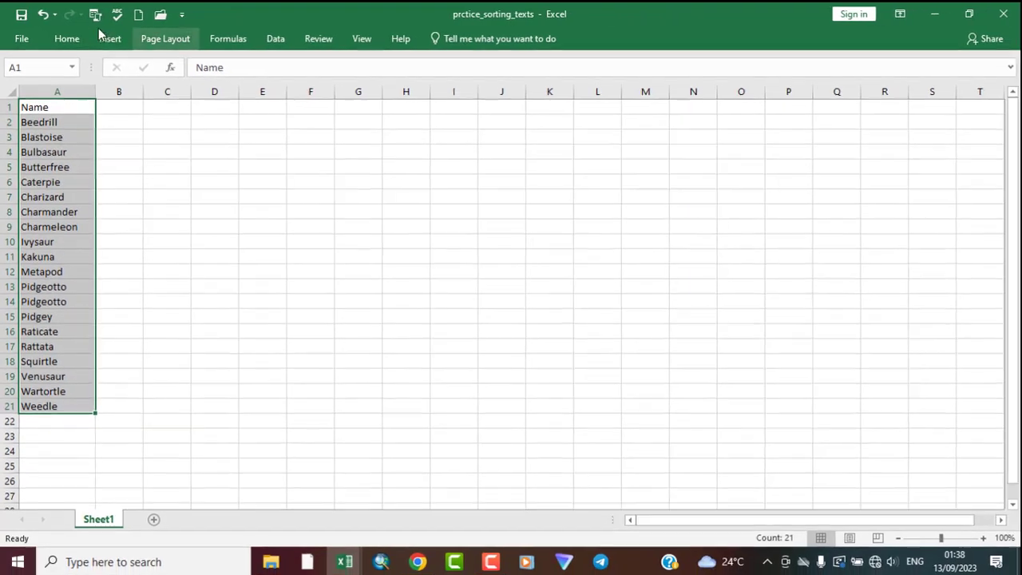
pyautogui.click(69, 38)
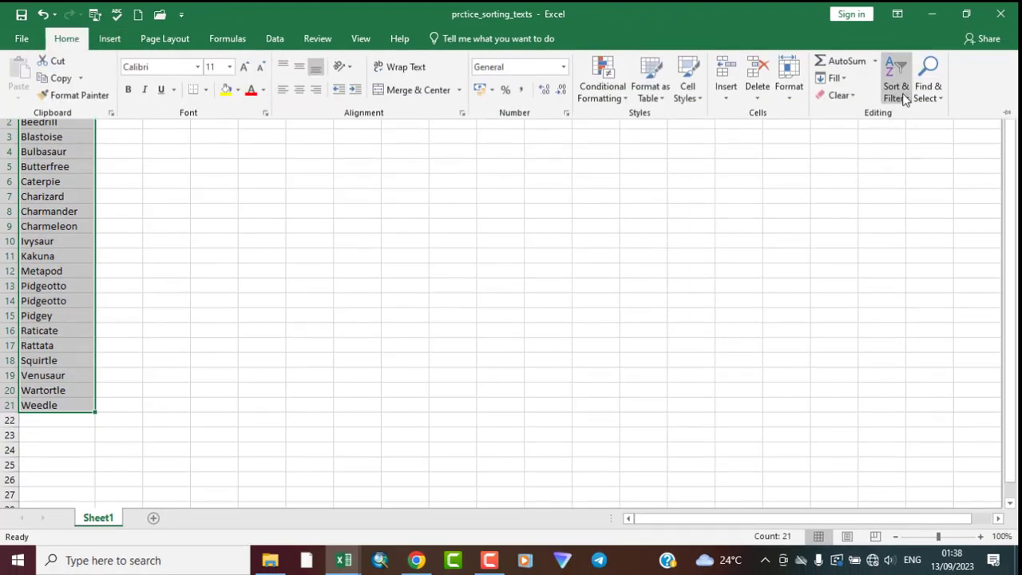
pyautogui.click(903, 96)
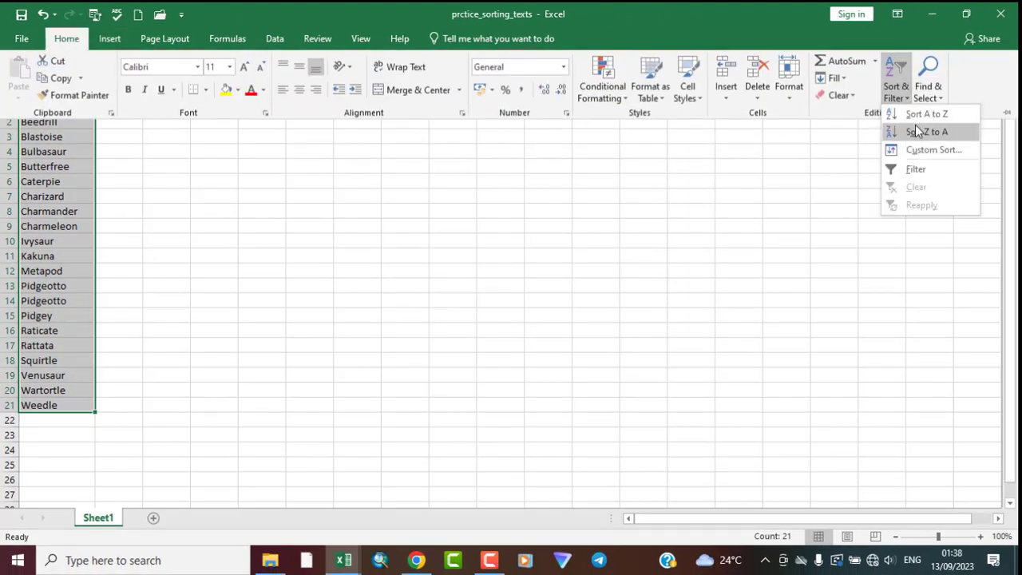
pyautogui.click(922, 114)
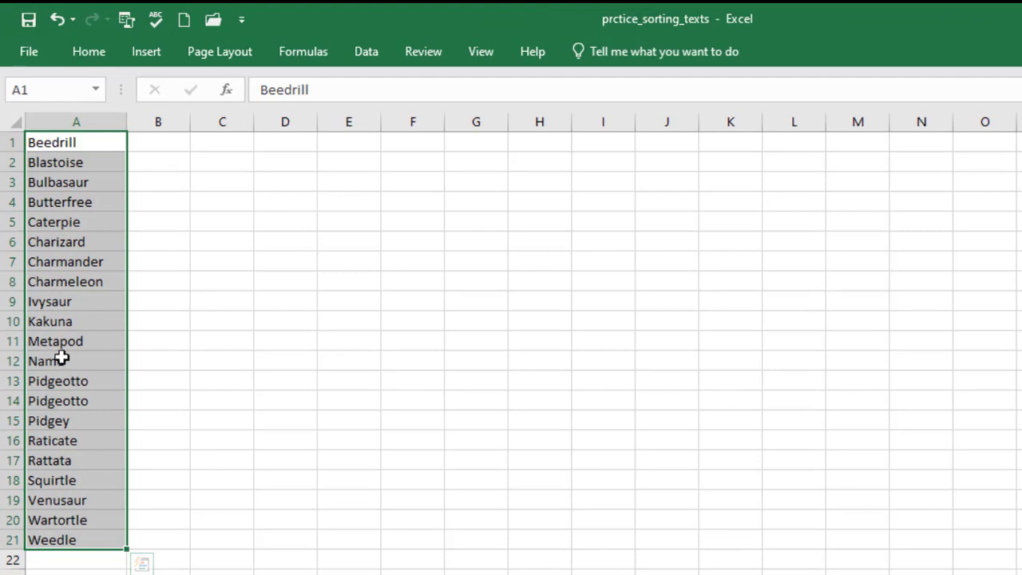
pyautogui.click(70, 361)
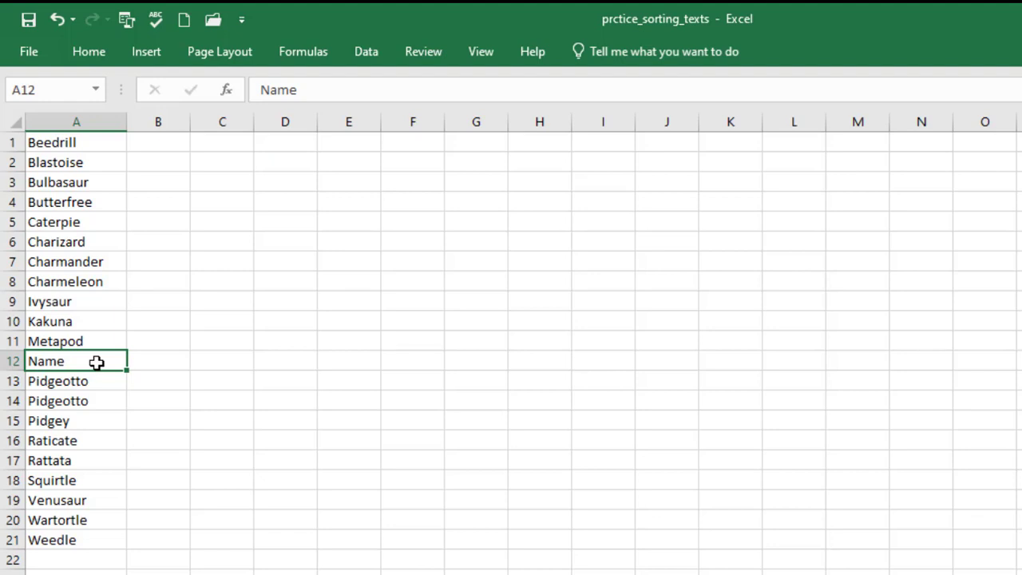
pyautogui.hotkey('ctrl', 'z')
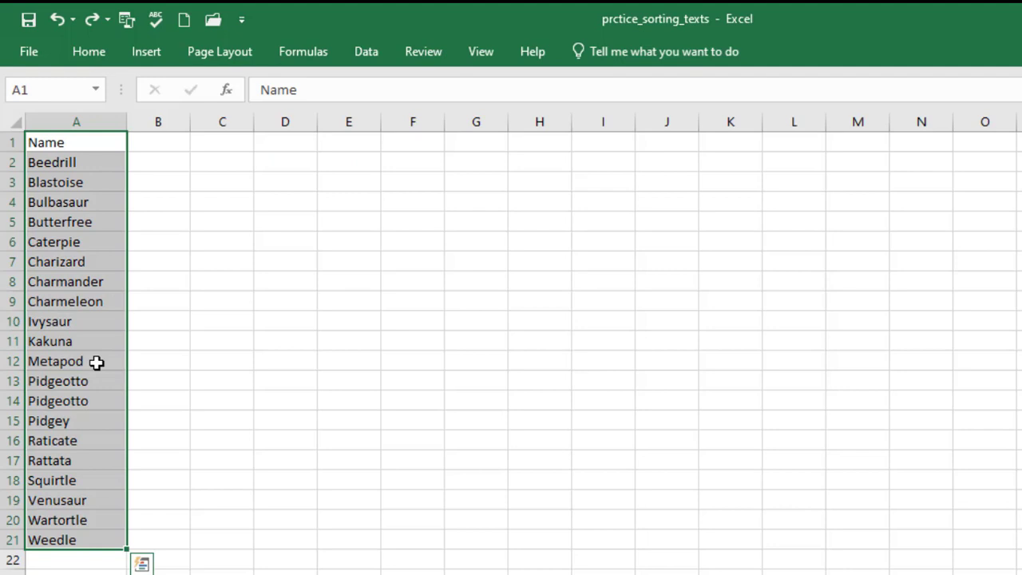
# Sort the names in A2:A21 from Z to A, then undo that sort.
pyautogui.click(284, 397)
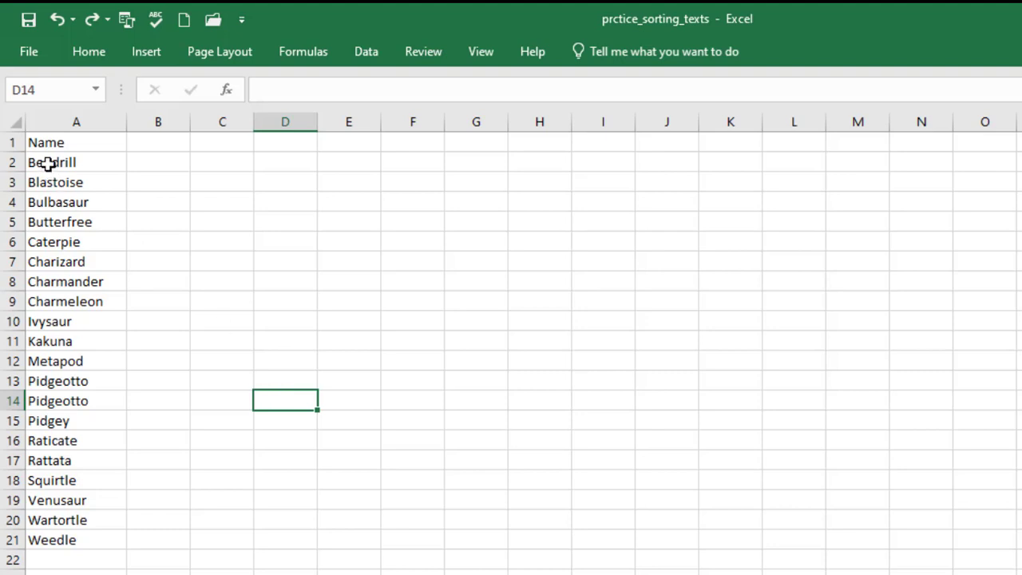
pyautogui.moveTo(48, 164); pyautogui.dragTo(69, 538)
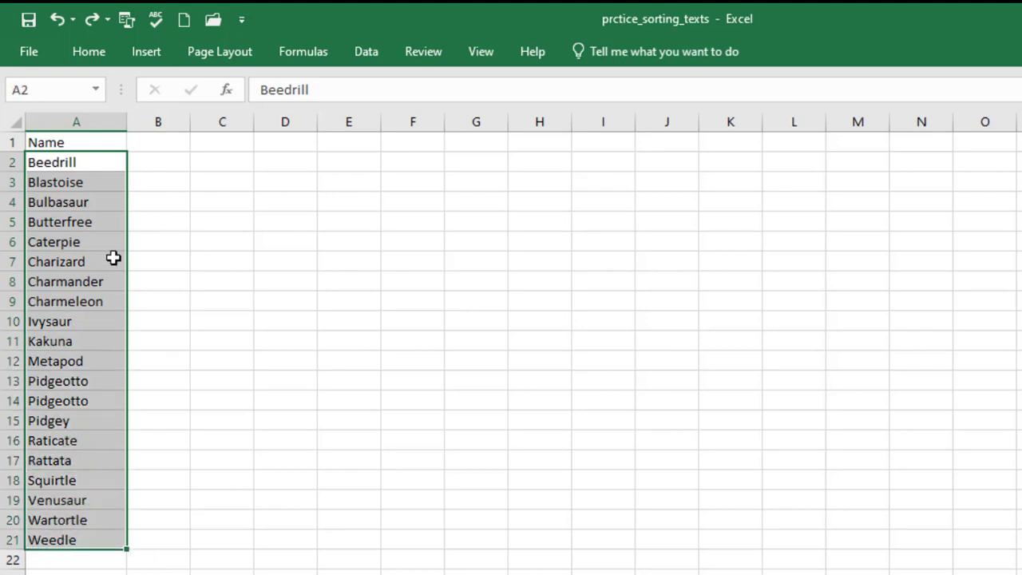
pyautogui.click(89, 53)
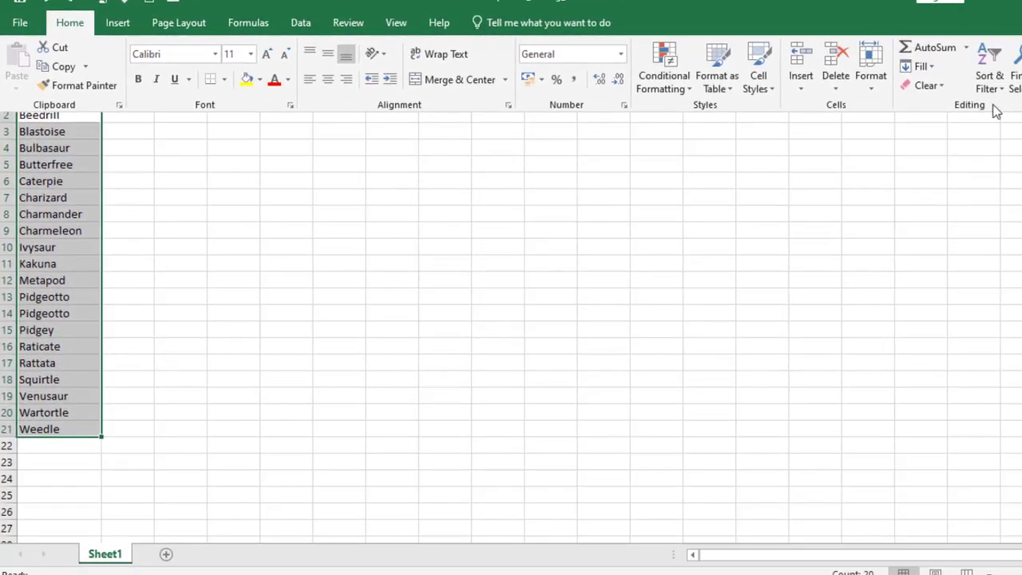
pyautogui.click(989, 80)
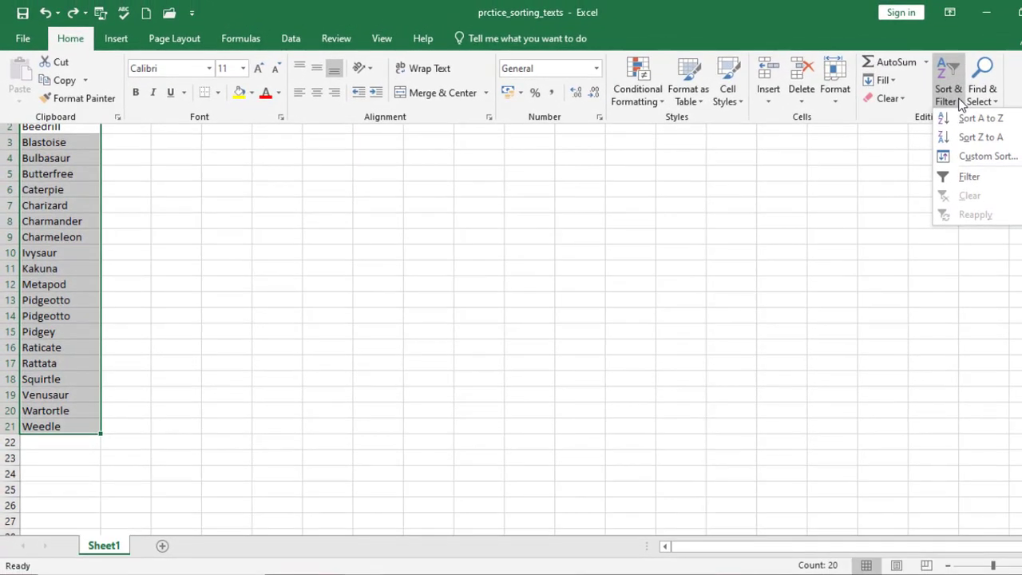
pyautogui.click(972, 139)
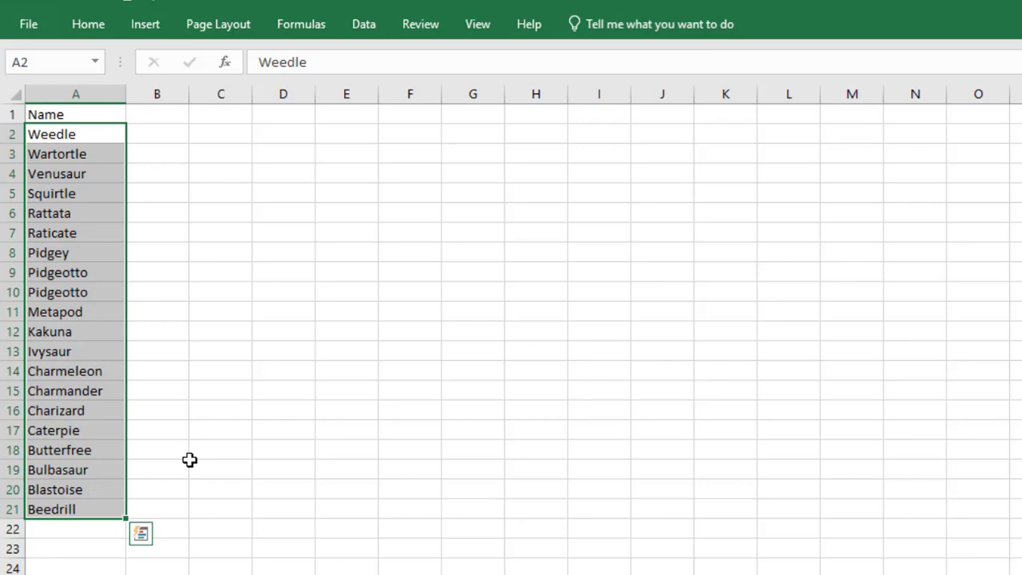
pyautogui.hotkey('ctrl', 'z')
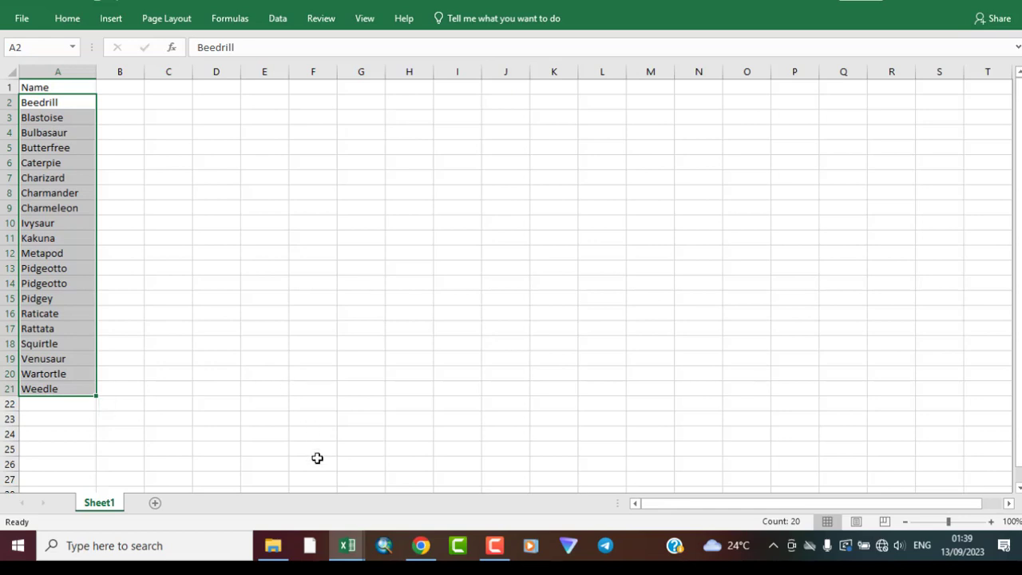
# Switch to the prctice_sorting_numbers workbook.
pyautogui.moveTo(345, 558)
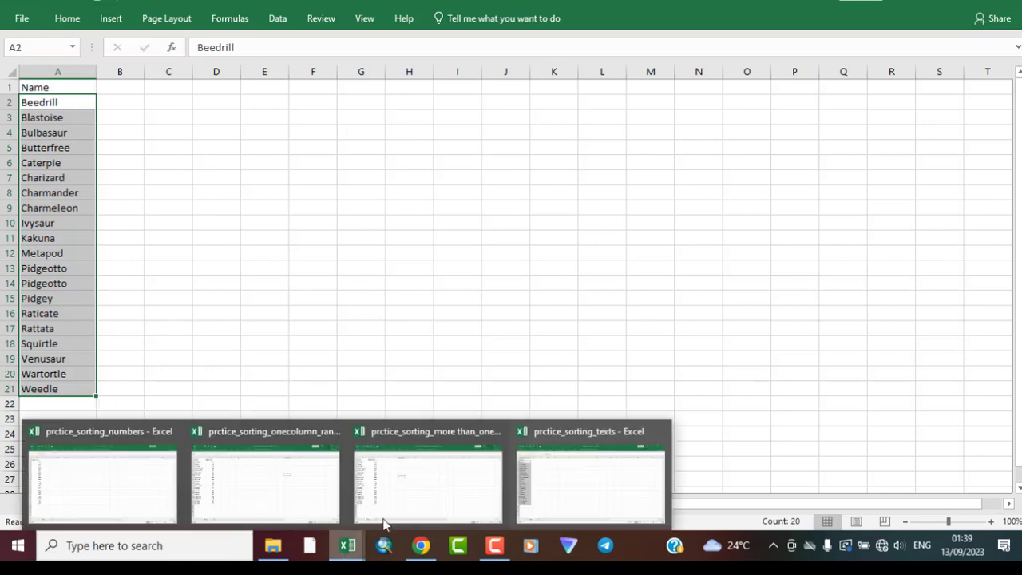
pyautogui.moveTo(424, 498)
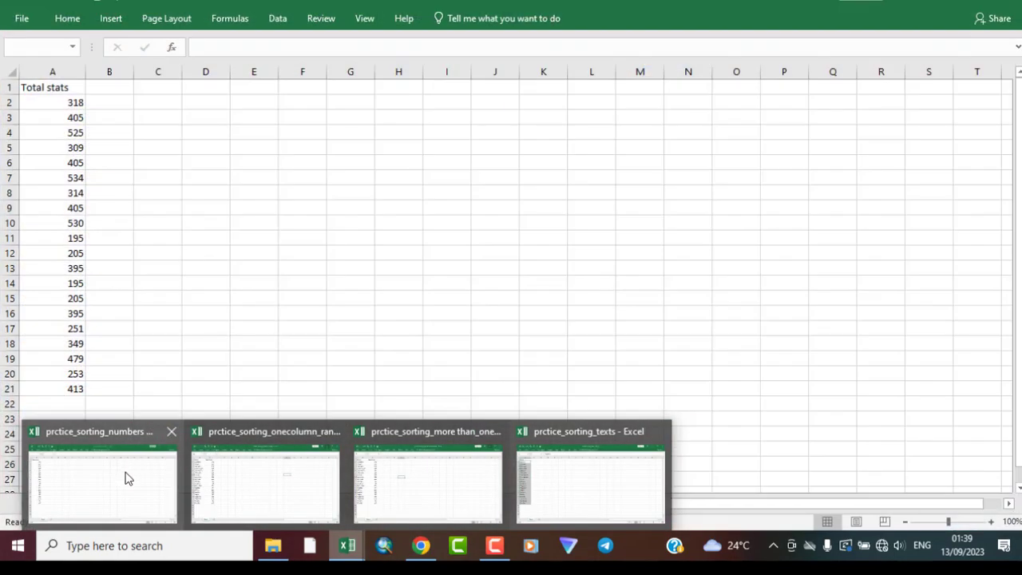
pyautogui.click(125, 477)
pyautogui.click(174, 210)
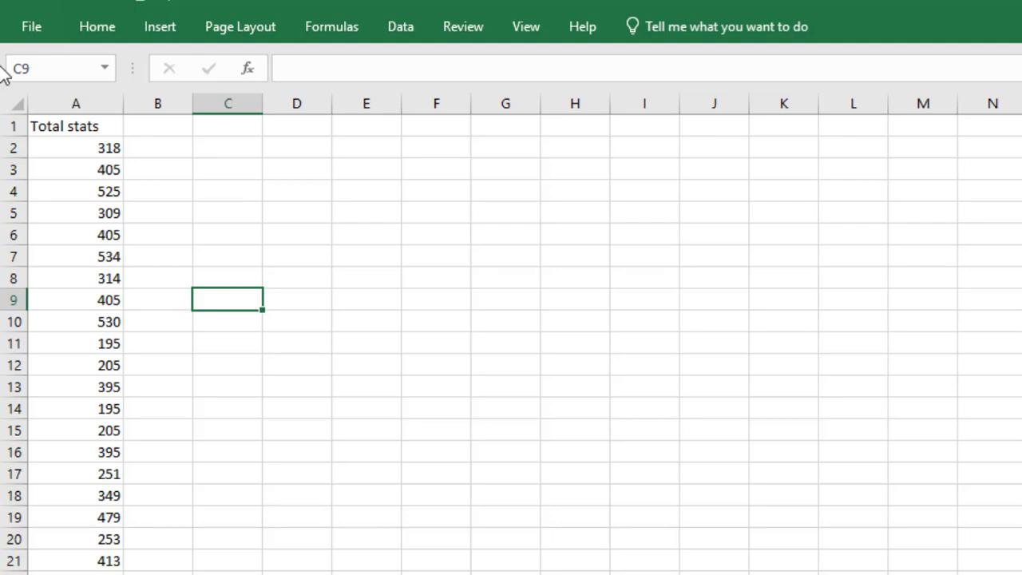
# Sort the Total stats values in A2:A21 from smallest to largest.
pyautogui.click(72, 147)
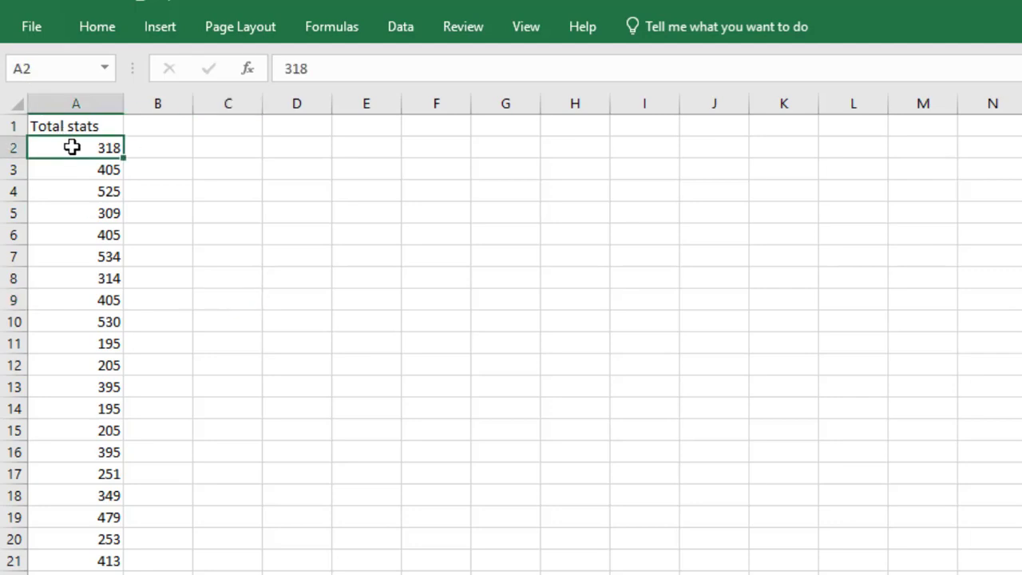
pyautogui.moveTo(72, 146); pyautogui.dragTo(93, 557)
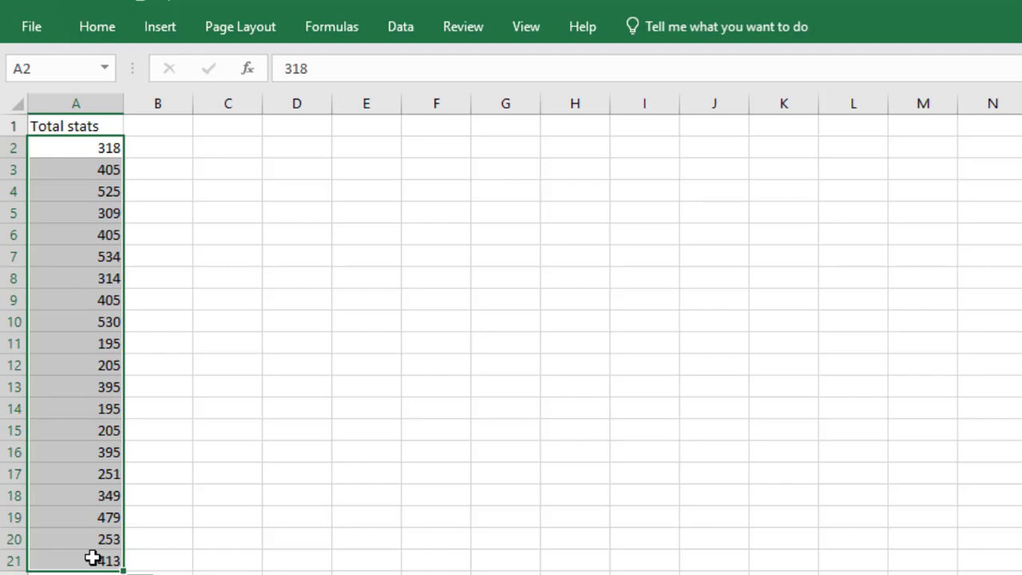
pyautogui.click(105, 27)
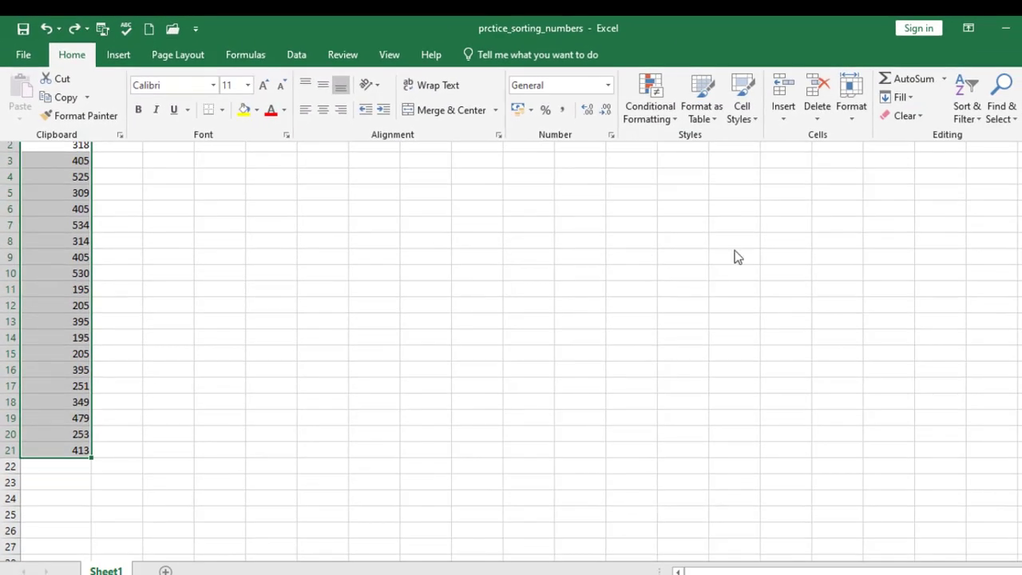
pyautogui.click(968, 108)
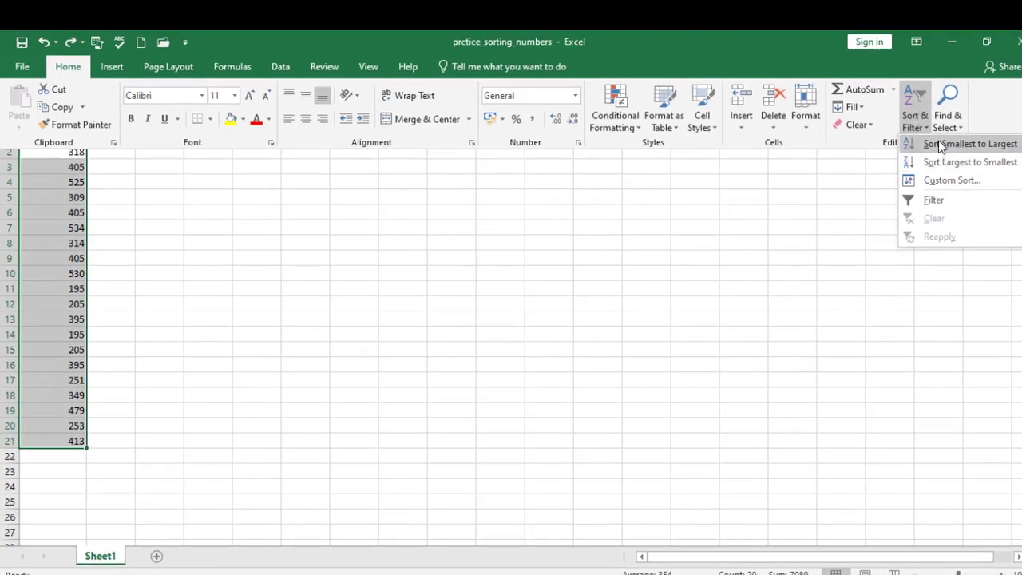
pyautogui.click(941, 145)
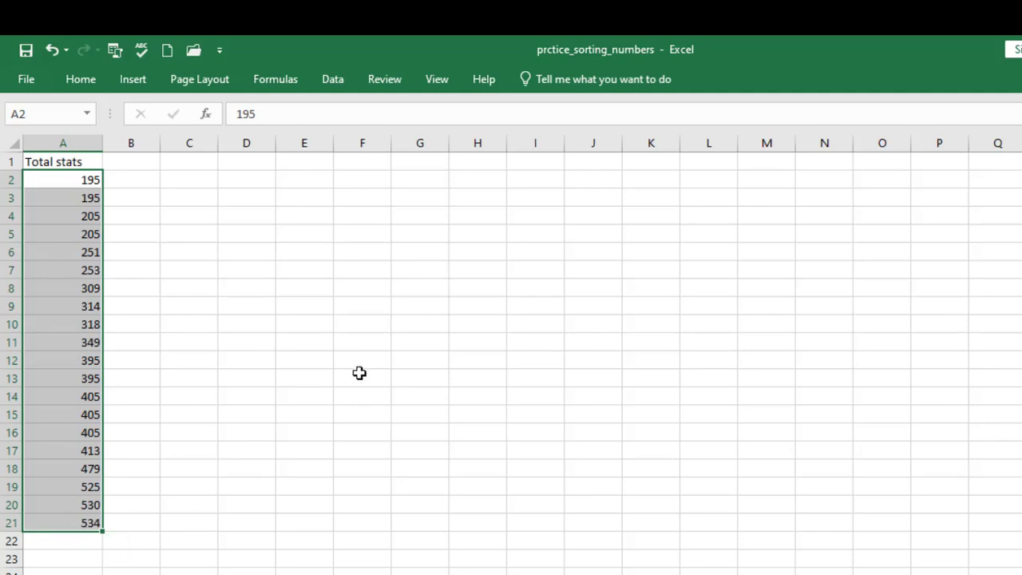
# Sort the Total stats values in A2:A21 from largest to smallest.
pyautogui.click(81, 80)
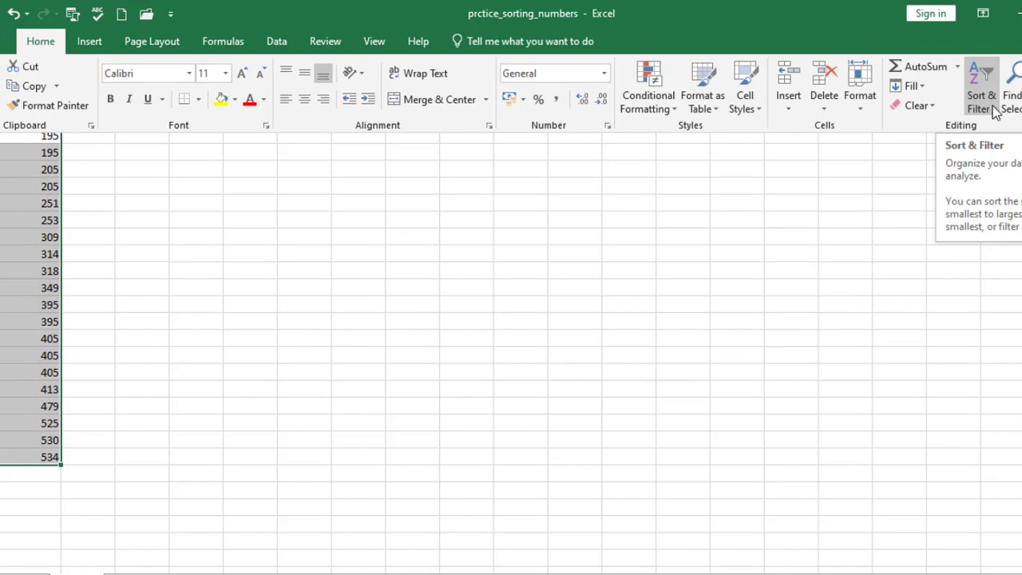
pyautogui.click(1011, 117)
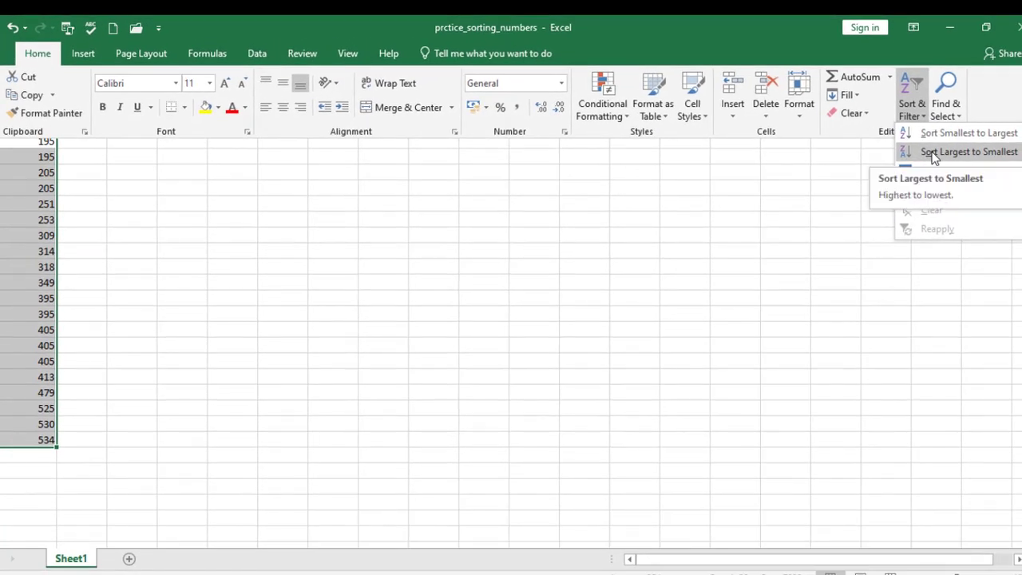
pyautogui.click(934, 155)
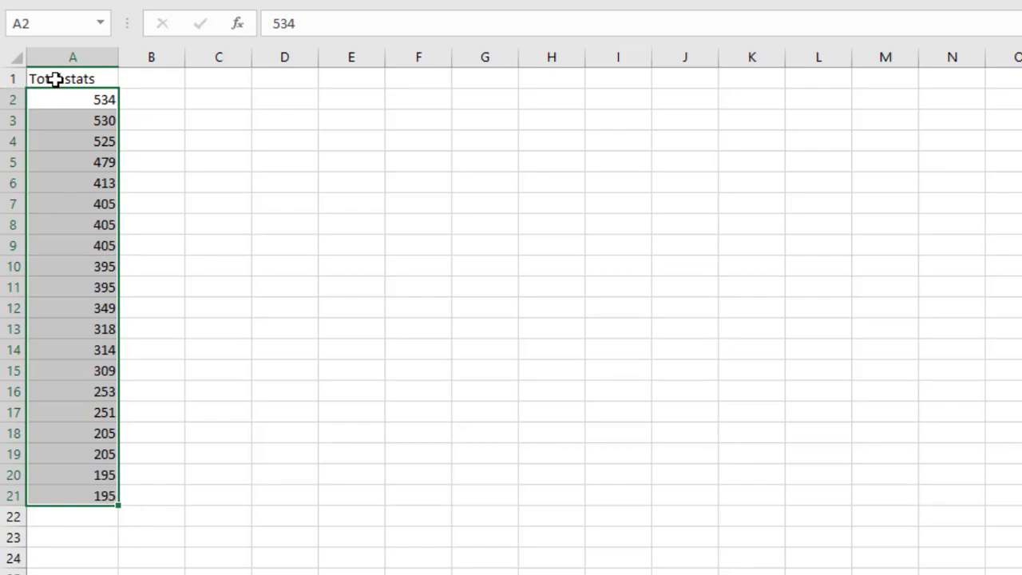
# Sort A1:A21, including the Total stats header, from smallest to largest.
pyautogui.click(54, 79)
pyautogui.moveTo(55, 79); pyautogui.dragTo(83, 499)
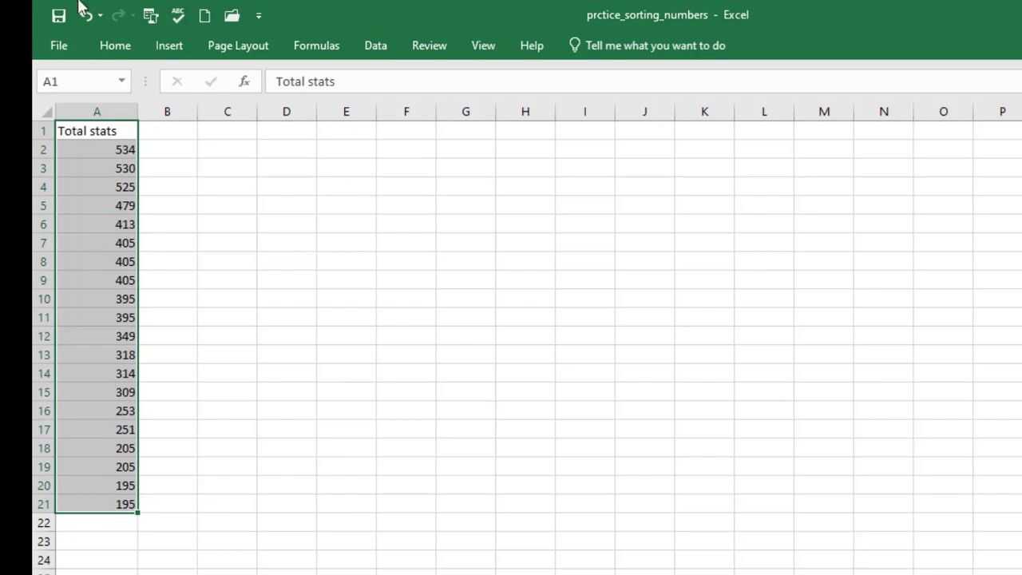
pyautogui.click(116, 45)
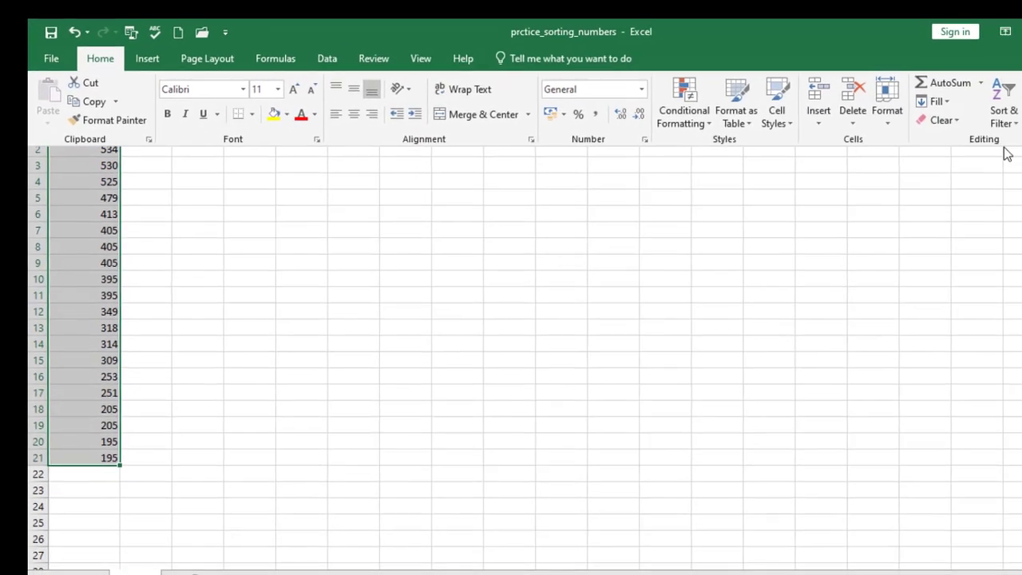
pyautogui.click(974, 121)
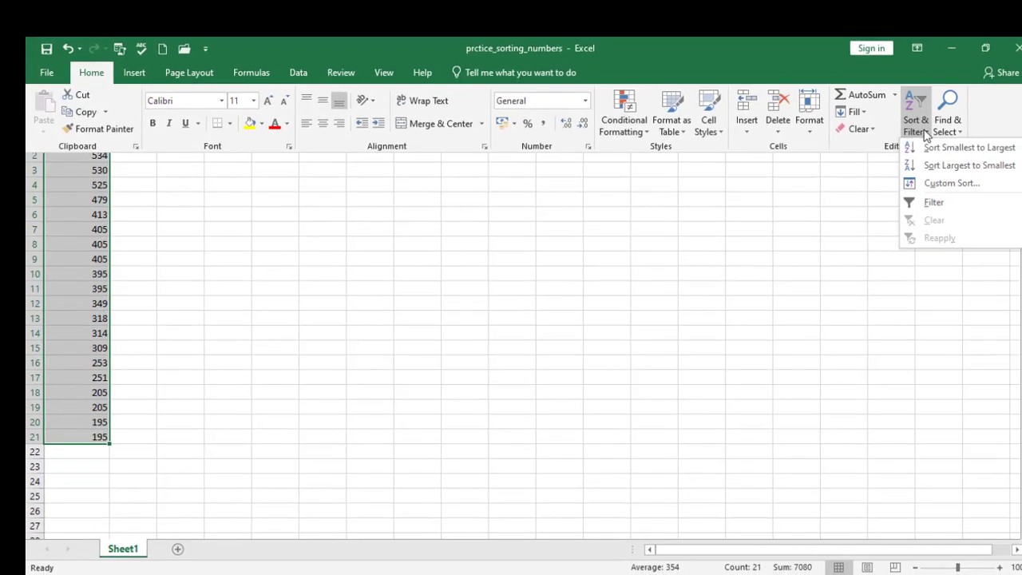
pyautogui.click(938, 152)
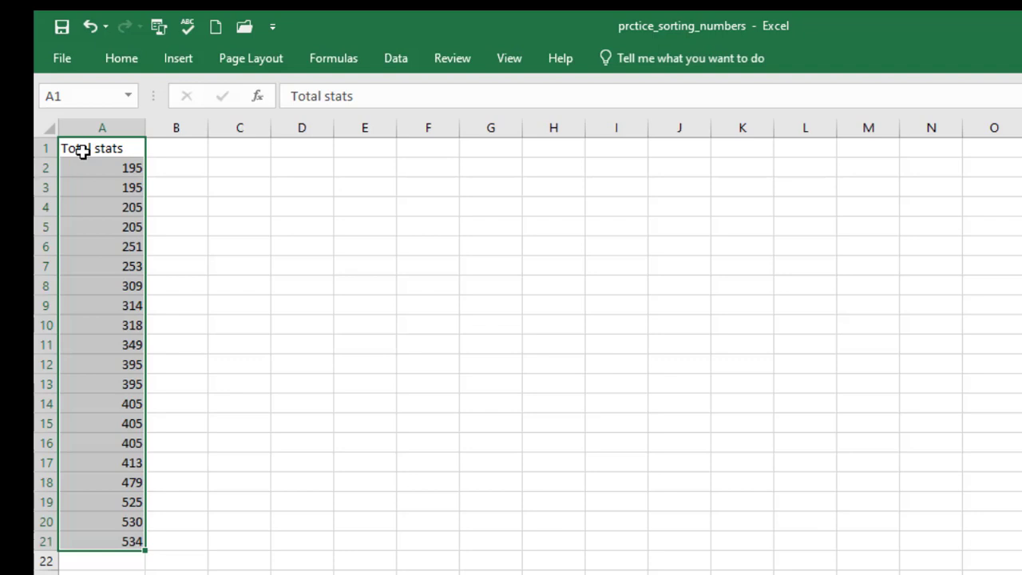
# Switch to the prctice_sorting_onecolumn_range workbook.
pyautogui.moveTo(379, 572)
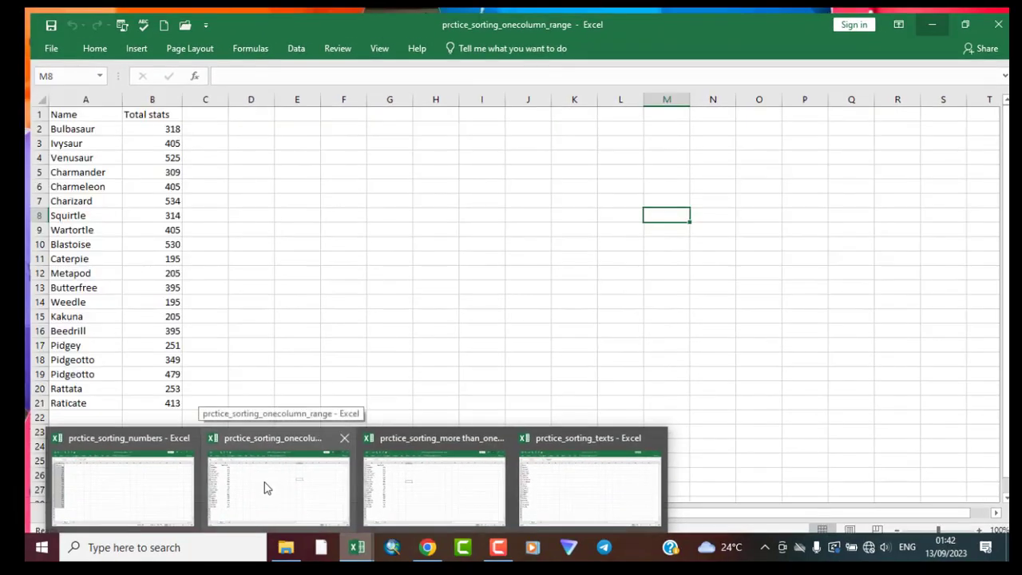
pyautogui.click(265, 485)
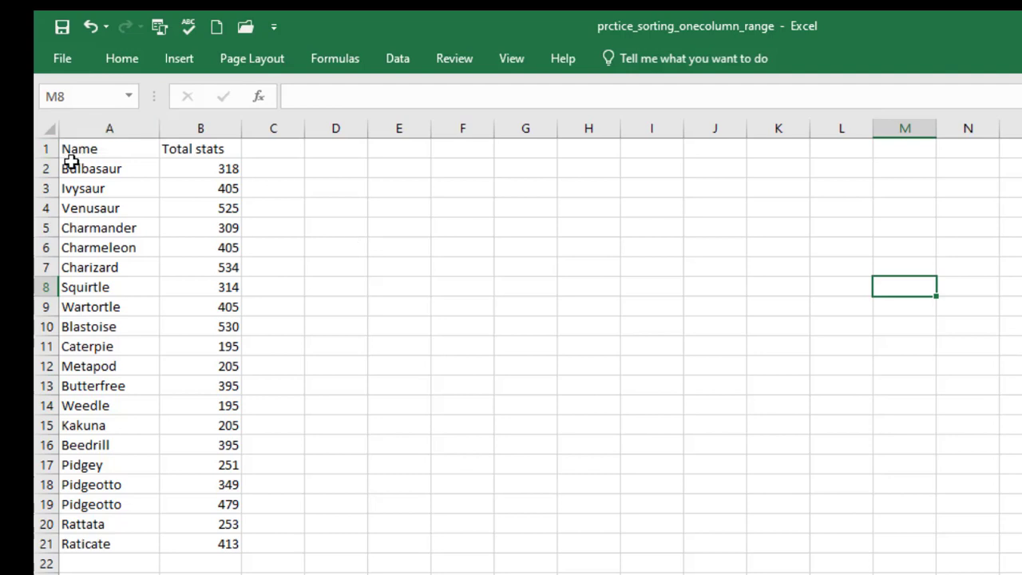
# Sort only the names in A2:A21 from A to Z, continuing with the current selection, then undo that sort.
pyautogui.moveTo(73, 164); pyautogui.dragTo(103, 543)
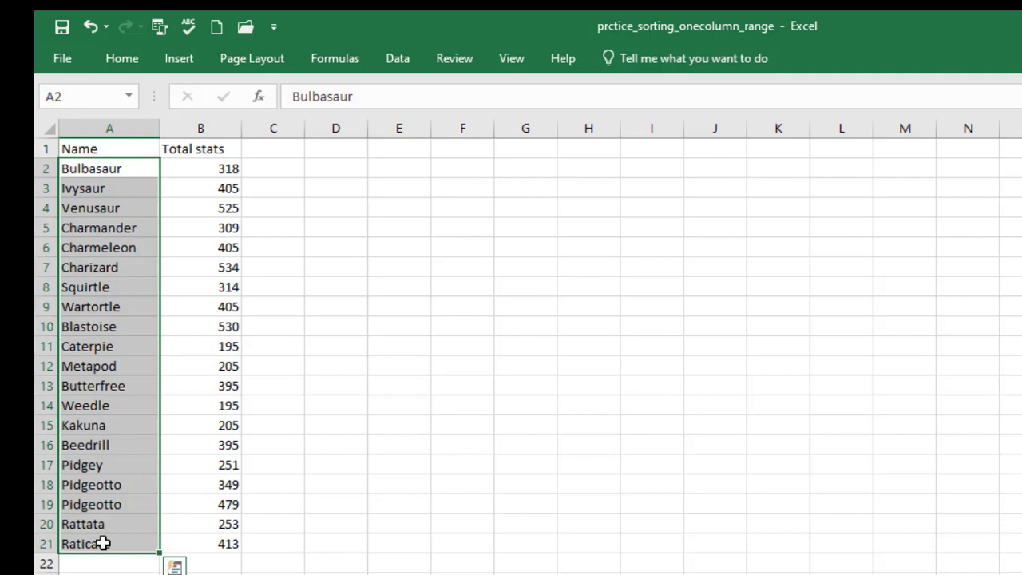
pyautogui.click(129, 57)
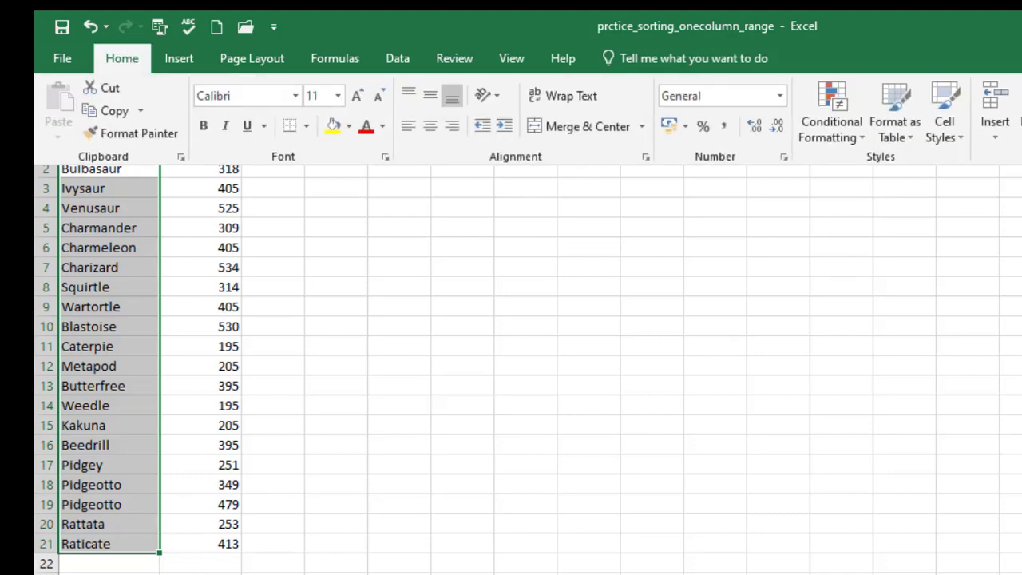
pyautogui.click(936, 121)
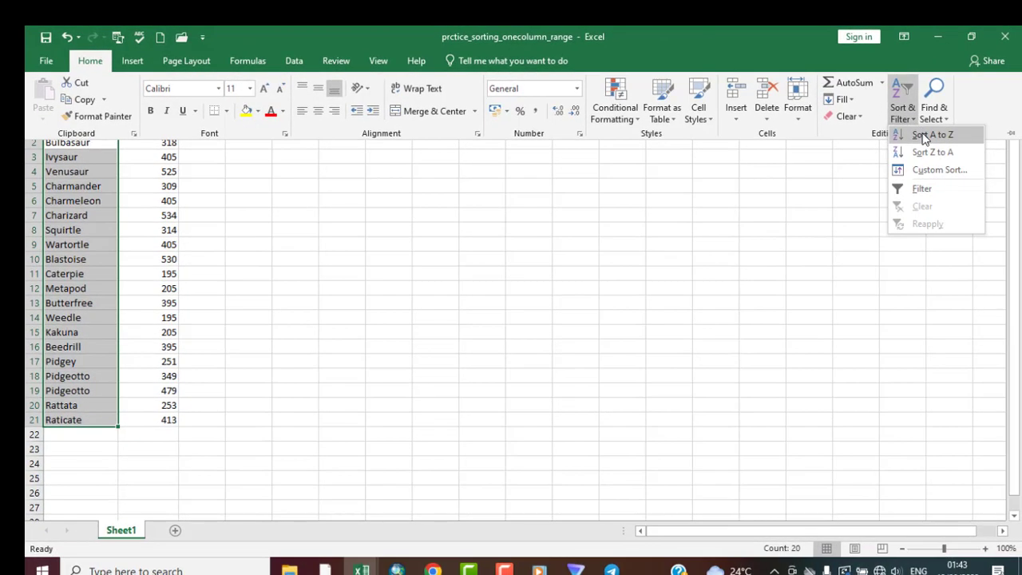
pyautogui.click(954, 139)
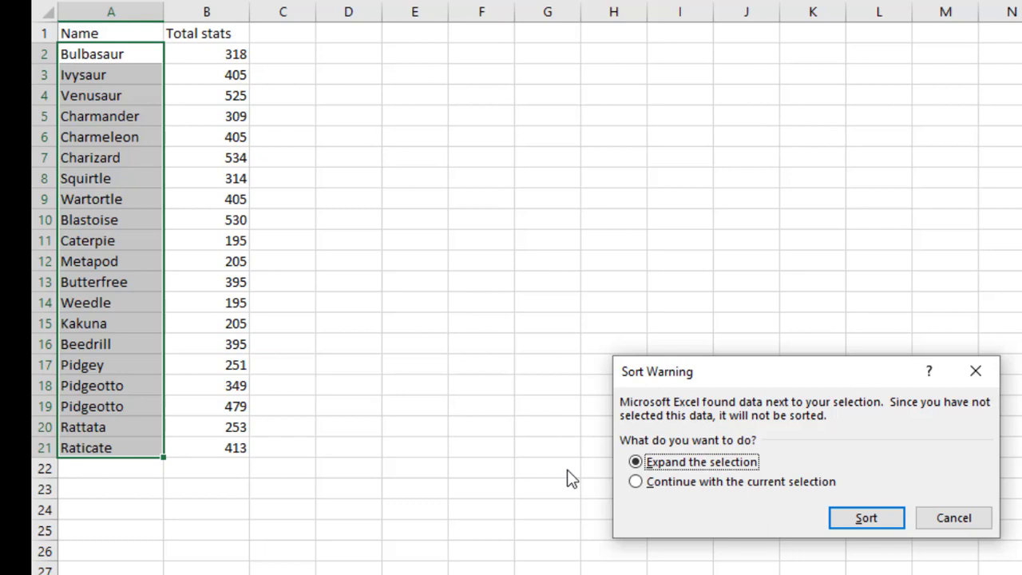
pyautogui.click(636, 483)
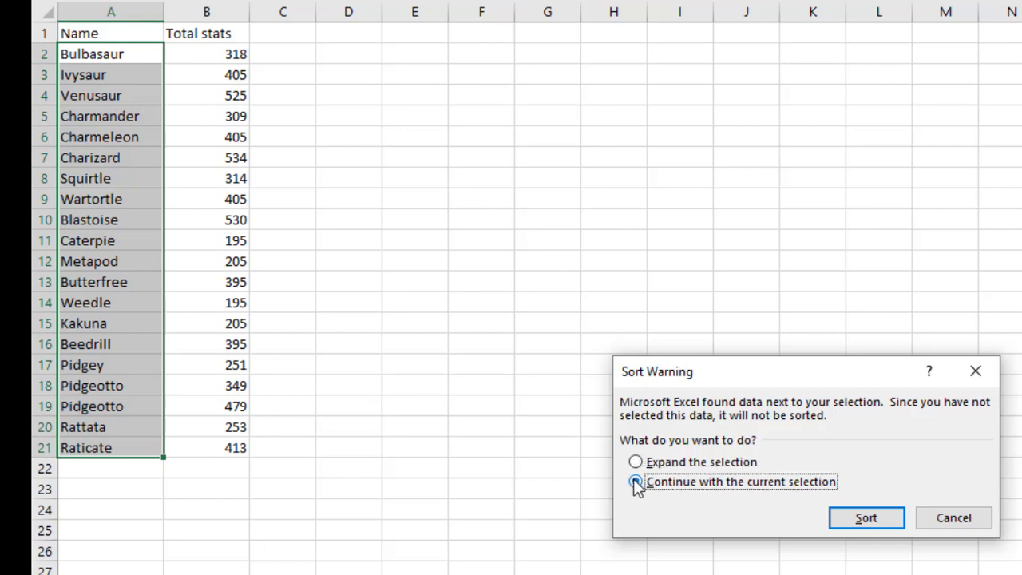
pyautogui.click(855, 520)
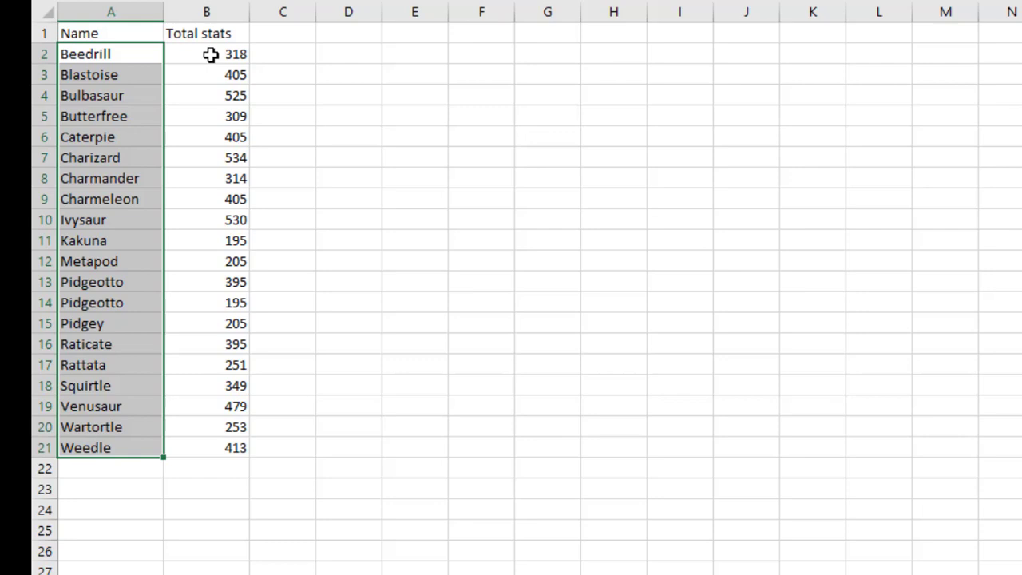
pyautogui.hotkey('ctrl', 'z')
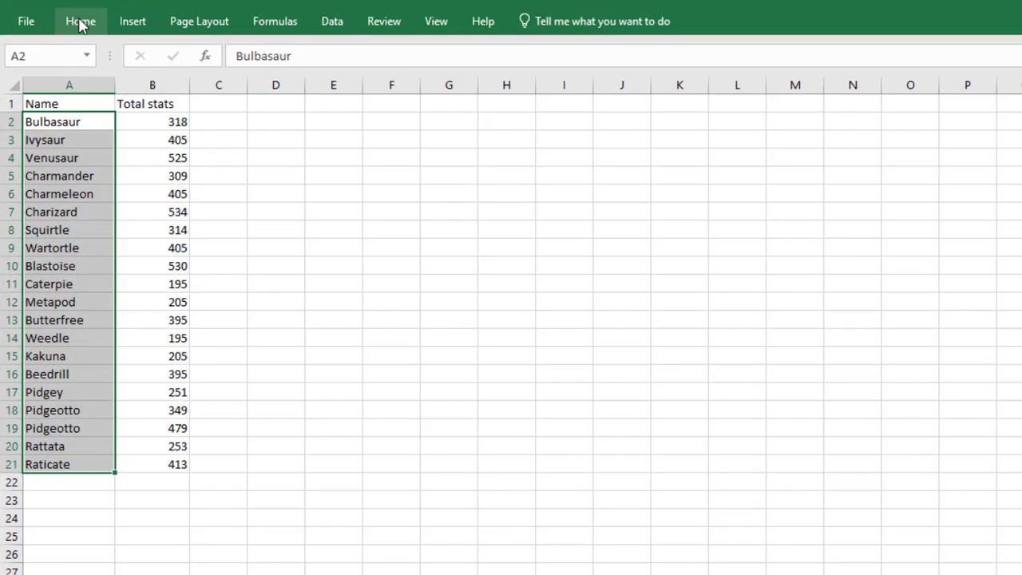
# Sort the selected names from A to Z, expanding the selection so the Total stats column follows.
pyautogui.click(81, 22)
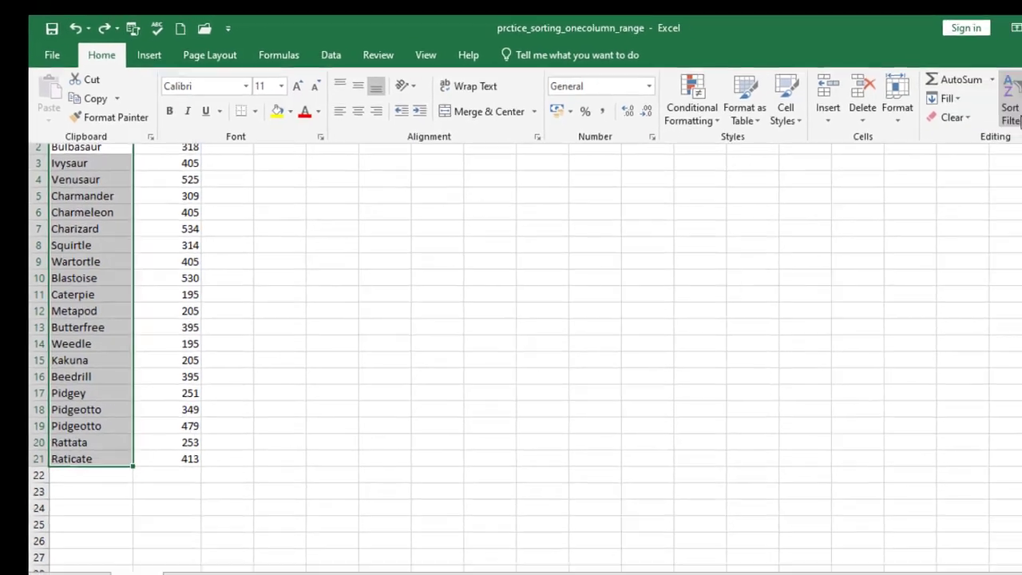
pyautogui.click(1004, 104)
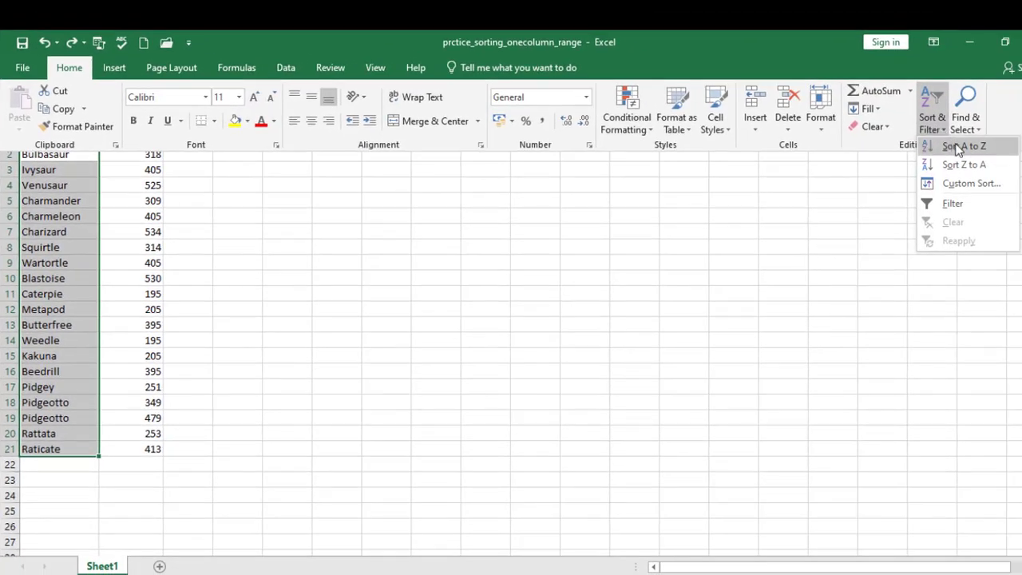
pyautogui.click(959, 148)
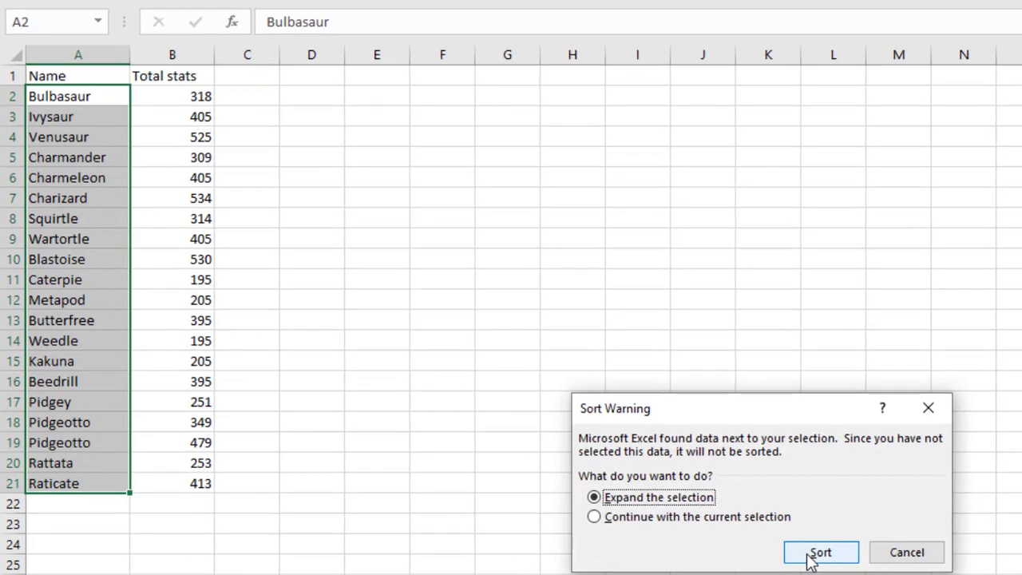
pyautogui.click(713, 559)
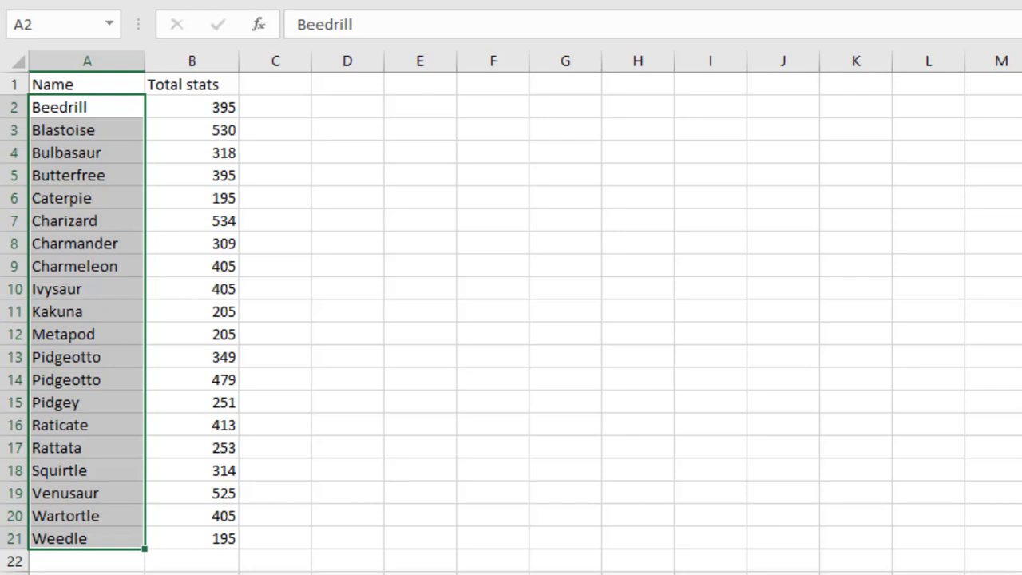
# Switch to the prctice_sorting_more than_onecolumn workbook and sort A2:B21 by name from A to Z.
pyautogui.click(403, 573)
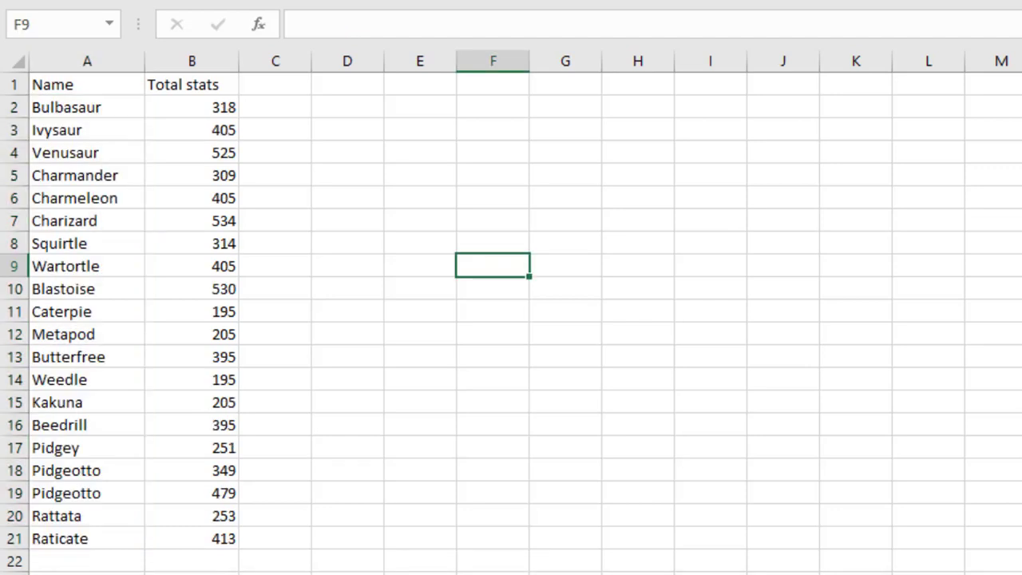
pyautogui.click(607, 250)
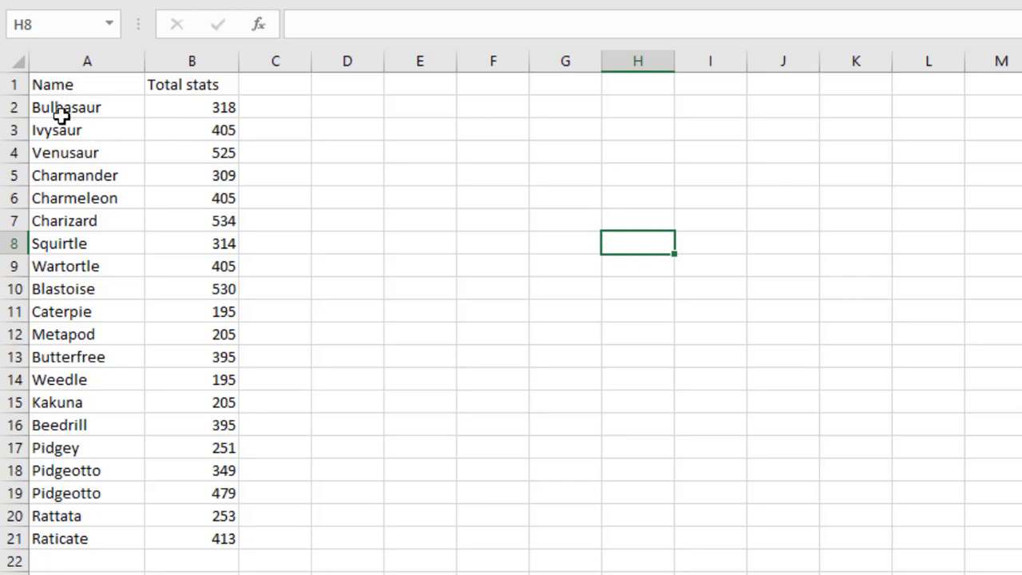
pyautogui.moveTo(48, 107); pyautogui.dragTo(190, 538)
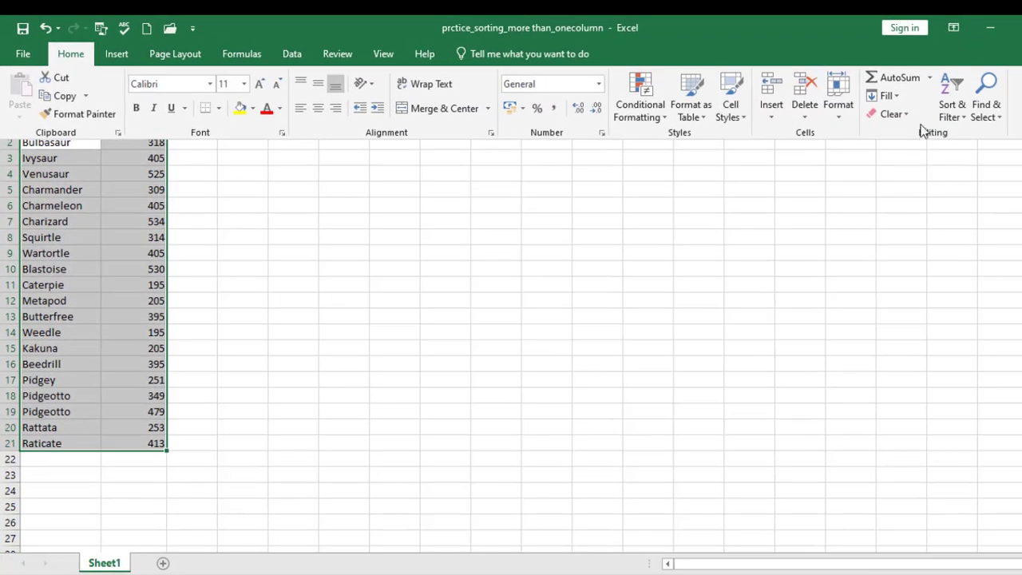
pyautogui.click(957, 112)
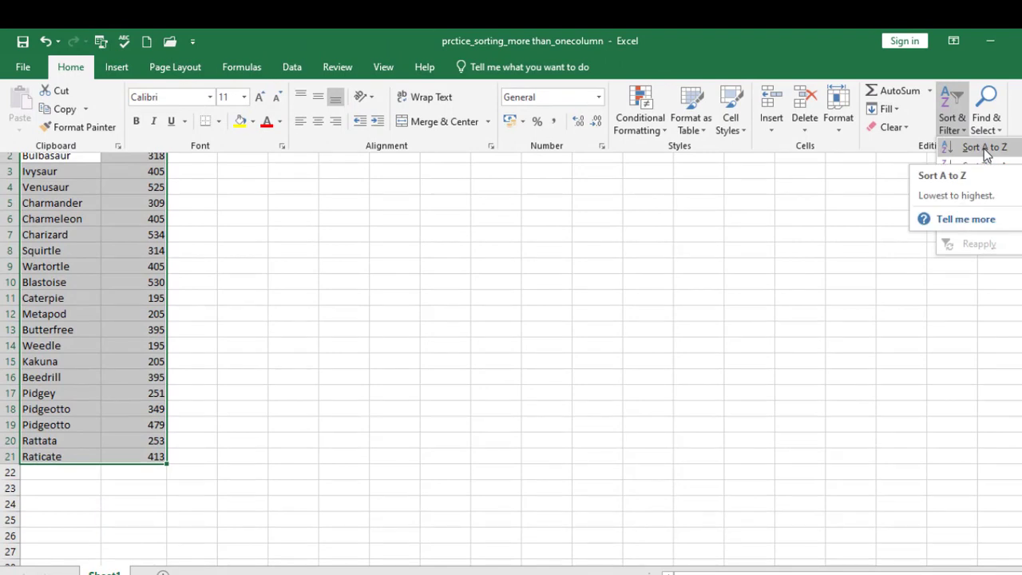
pyautogui.click(985, 149)
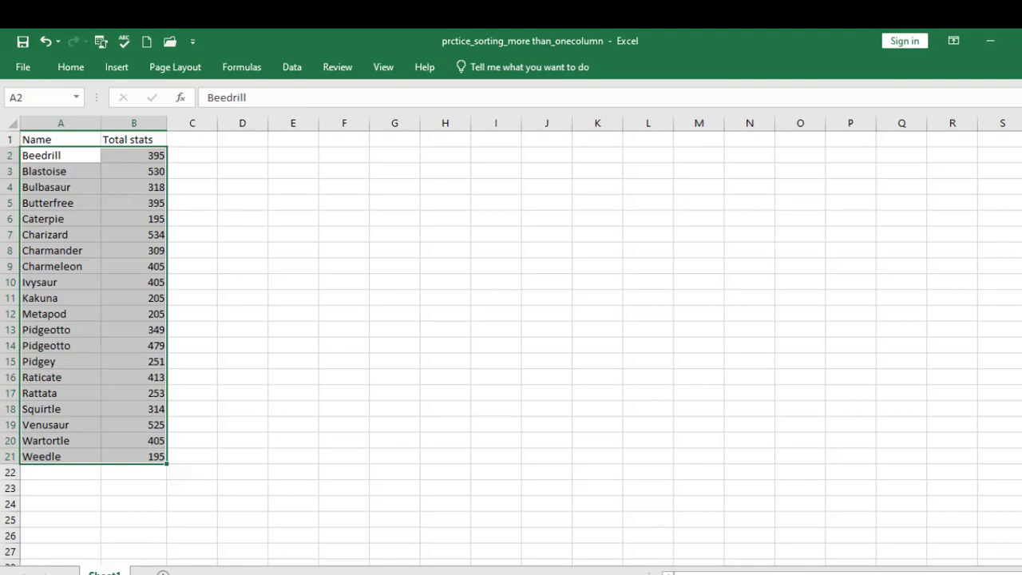
pyautogui.moveTo(364, 571)
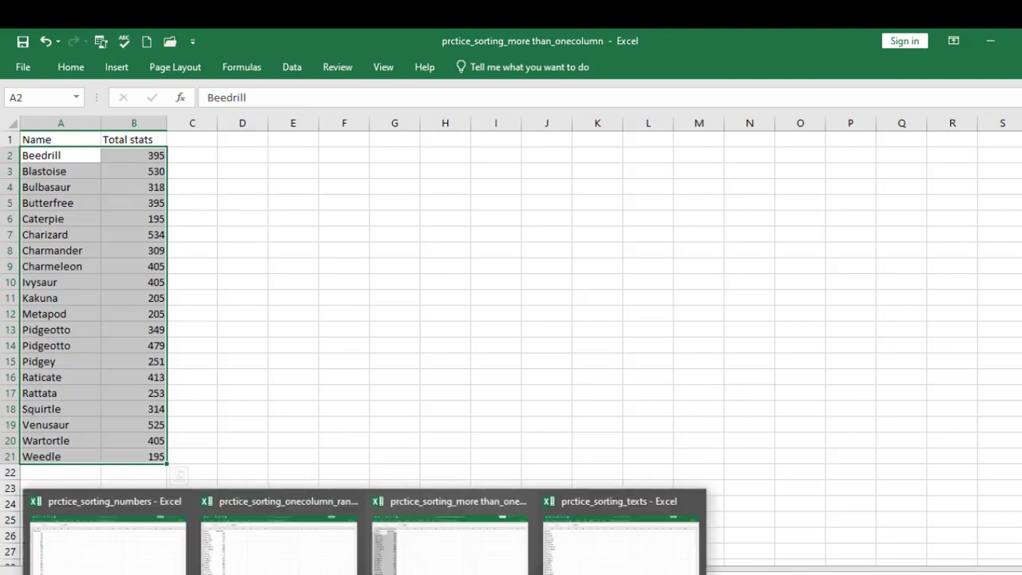